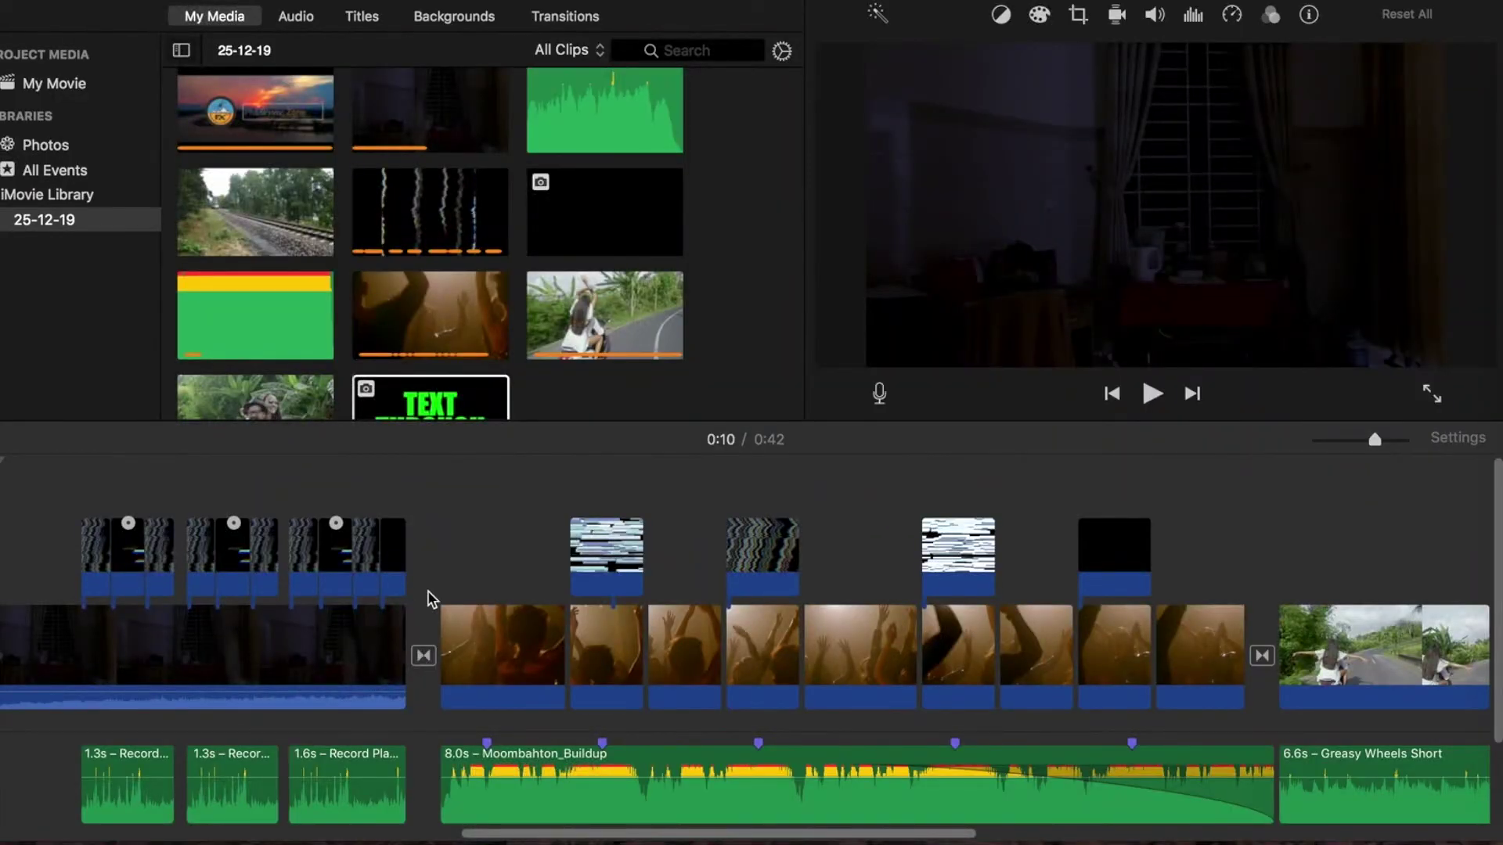
Place the playhead at about 0:16 in the concert section, then nudge it slightly earlier.
click(426, 595)
click(427, 595)
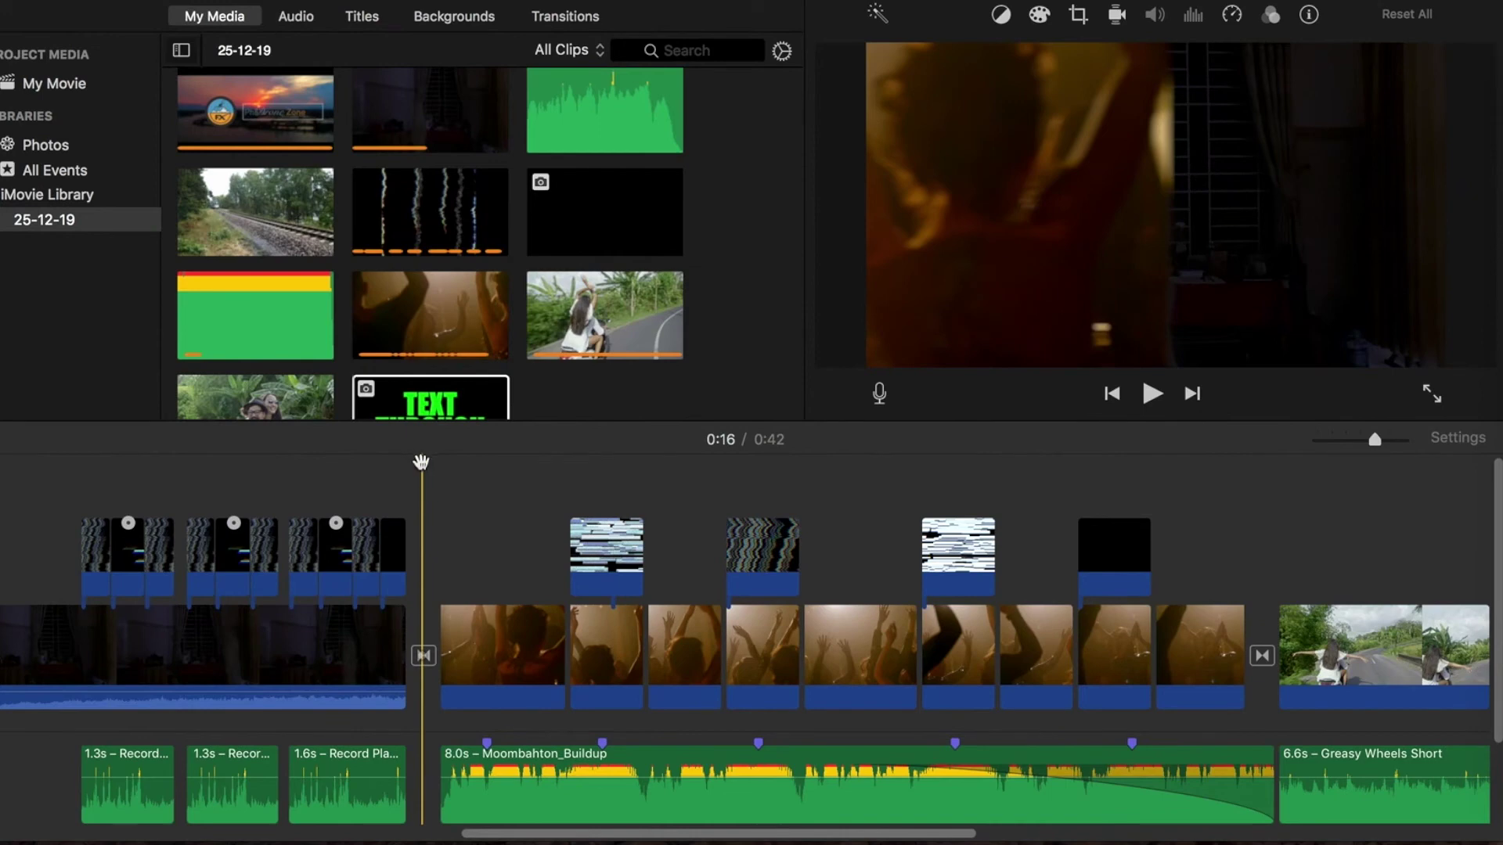
drag(421, 466, 417, 463)
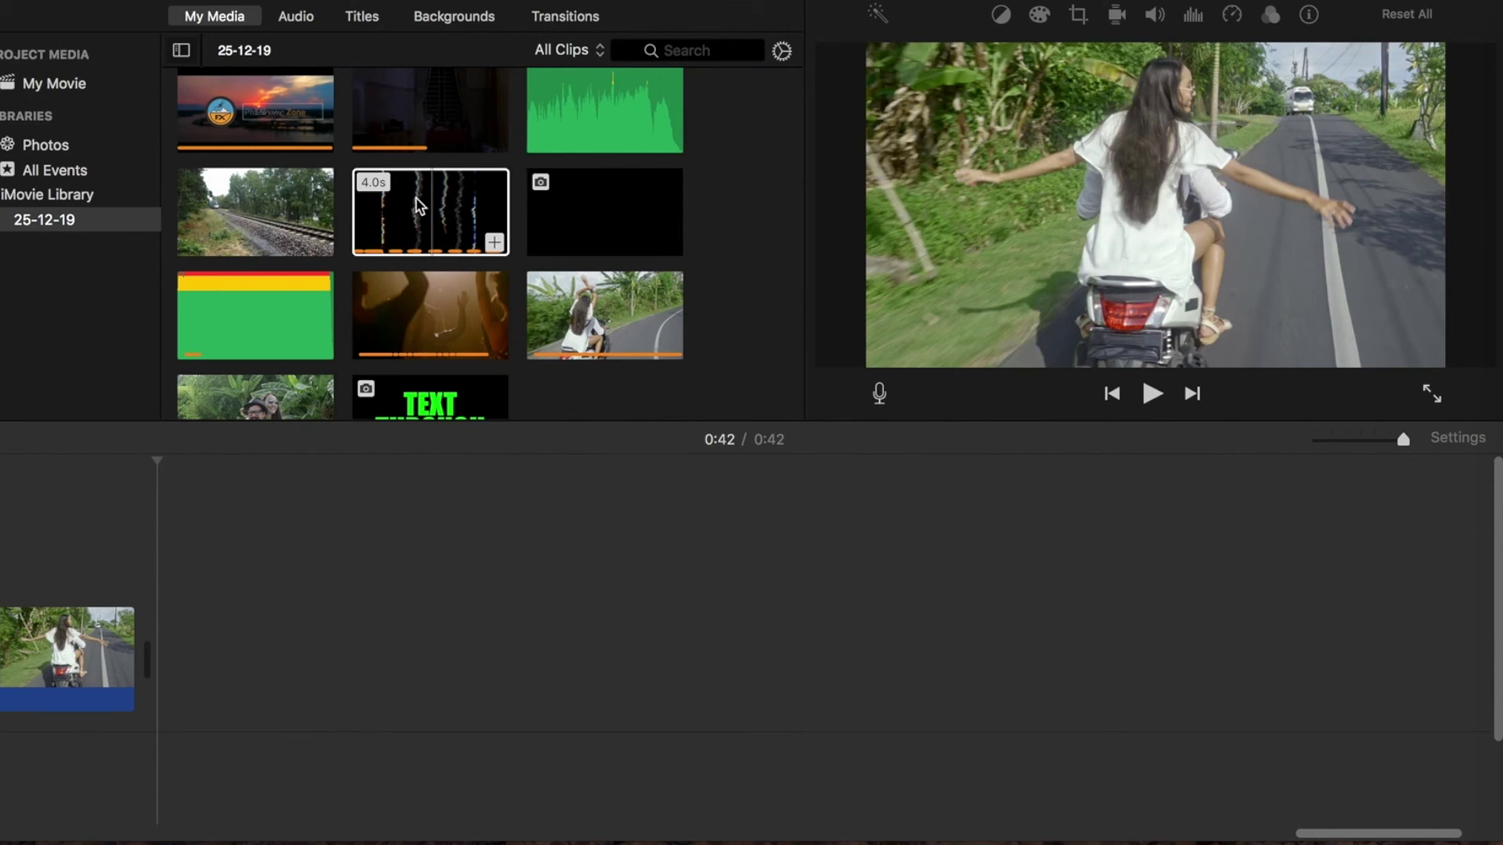
Append the 4-second glitch clip after the final scooter clip and put the playhead at its start.
drag(420, 205, 171, 640)
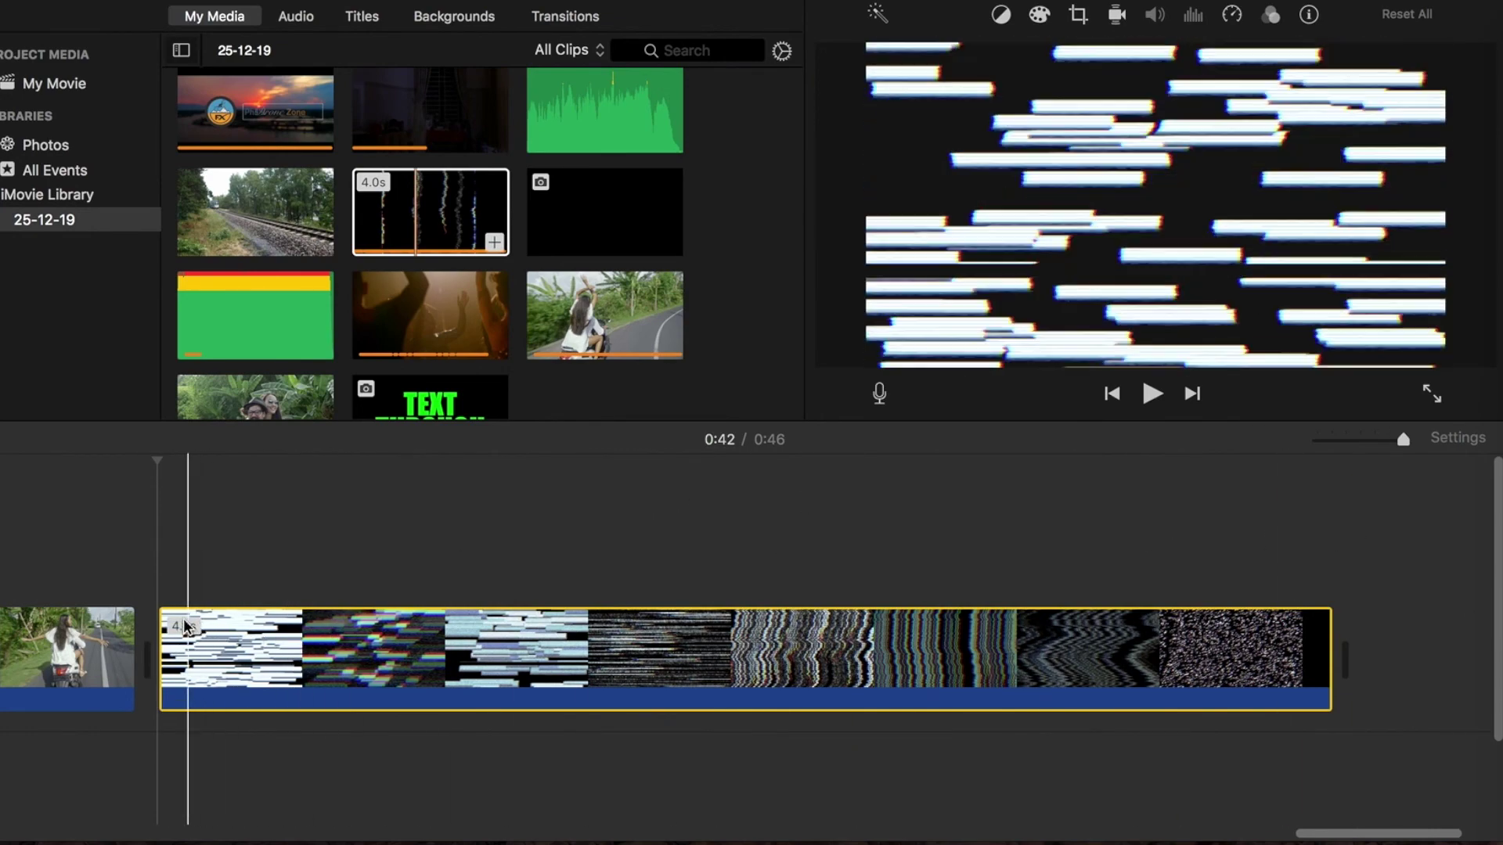
click(163, 592)
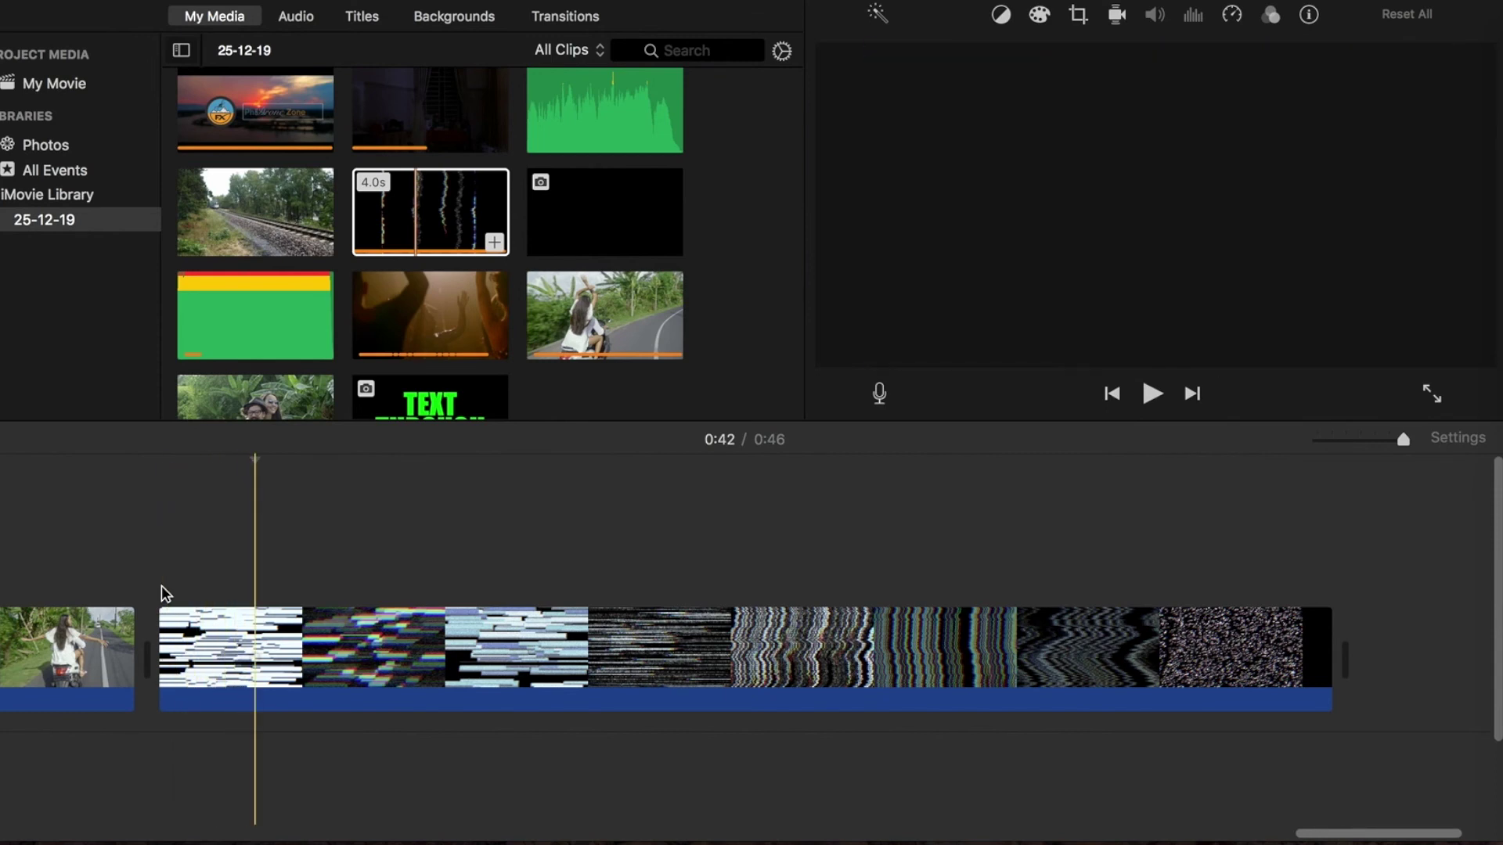
Split the glitch clip at the playhead and delete the stray black gap.
key(super+b)
key(space)
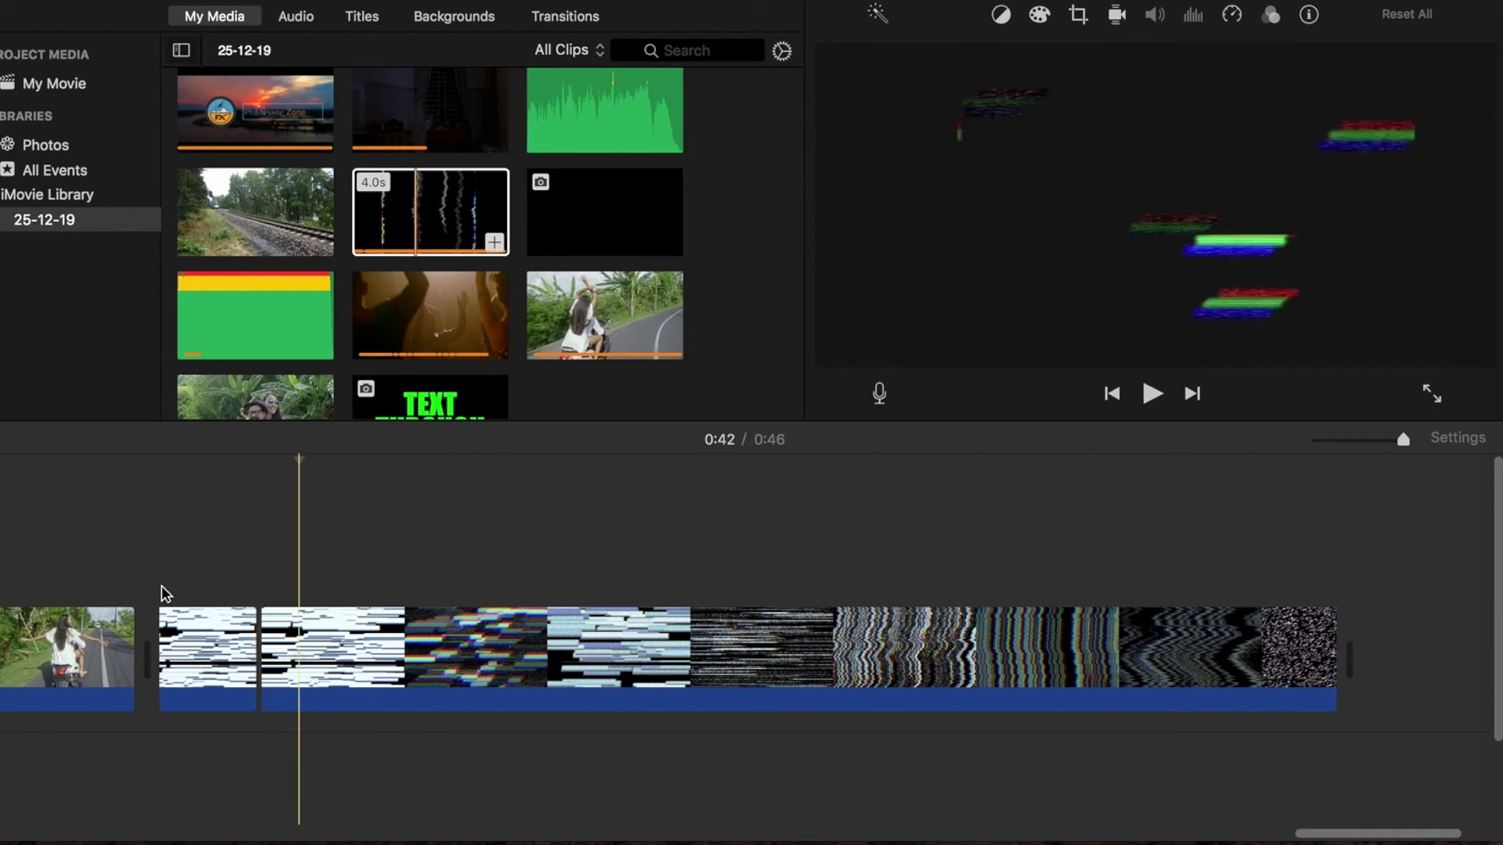
key(super+v)
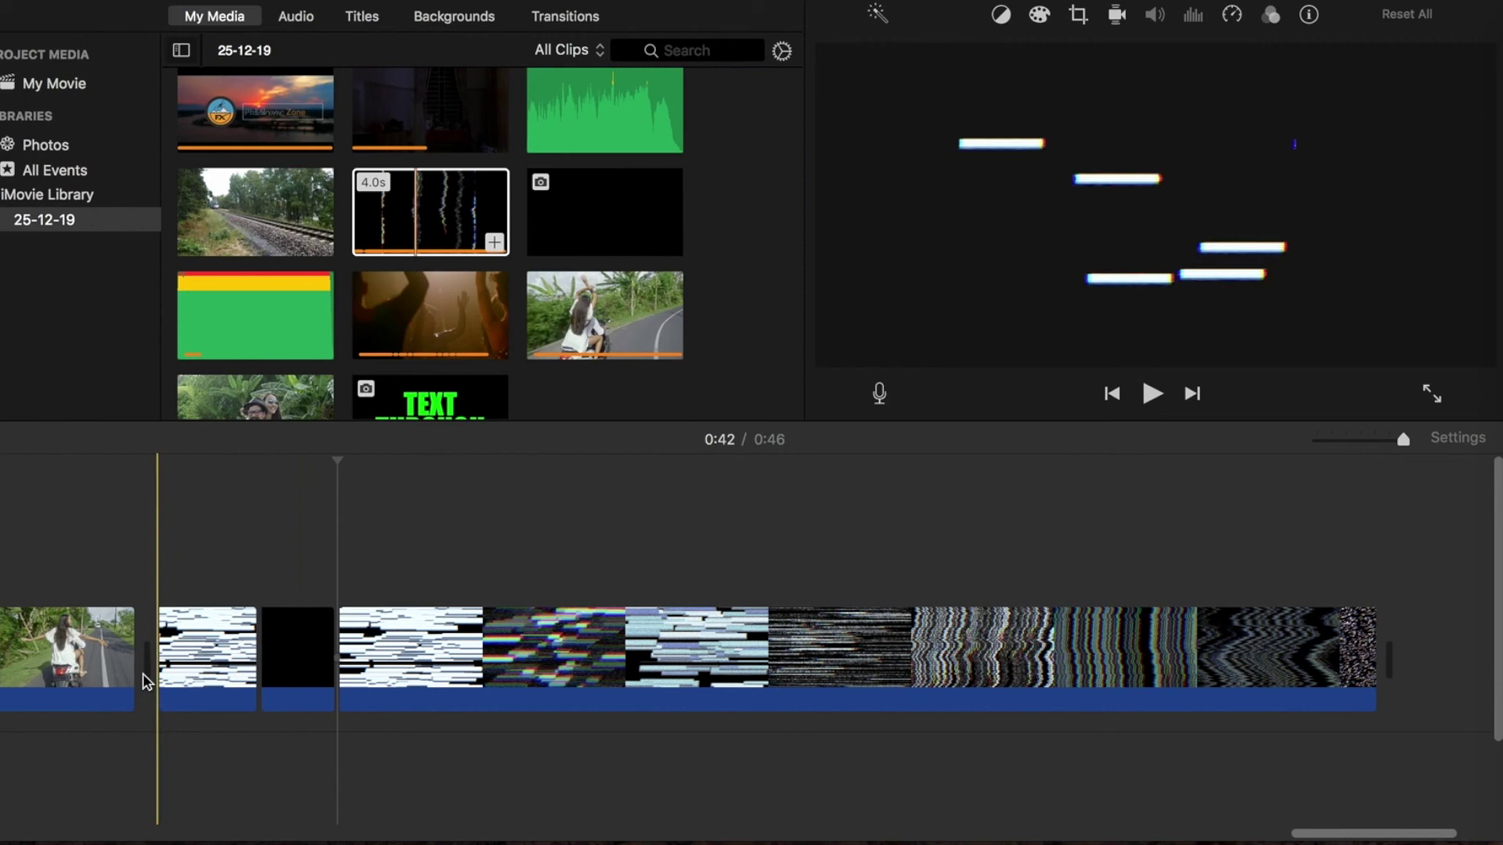
click(283, 660)
key(Delete)
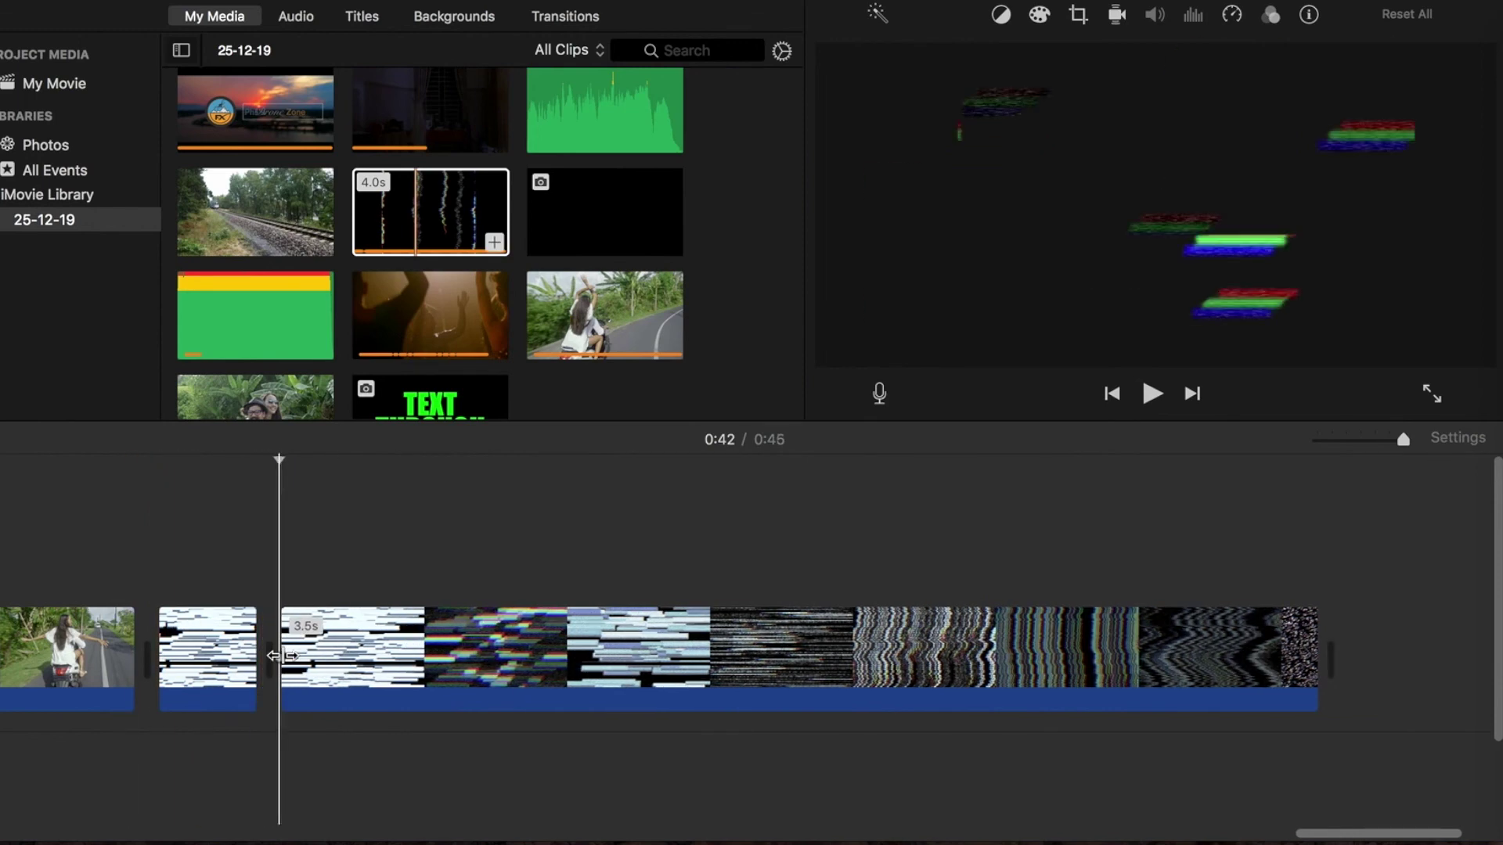
Trim the next glitch piece to 0.3s at the playhead and remove another black gap.
key(space)
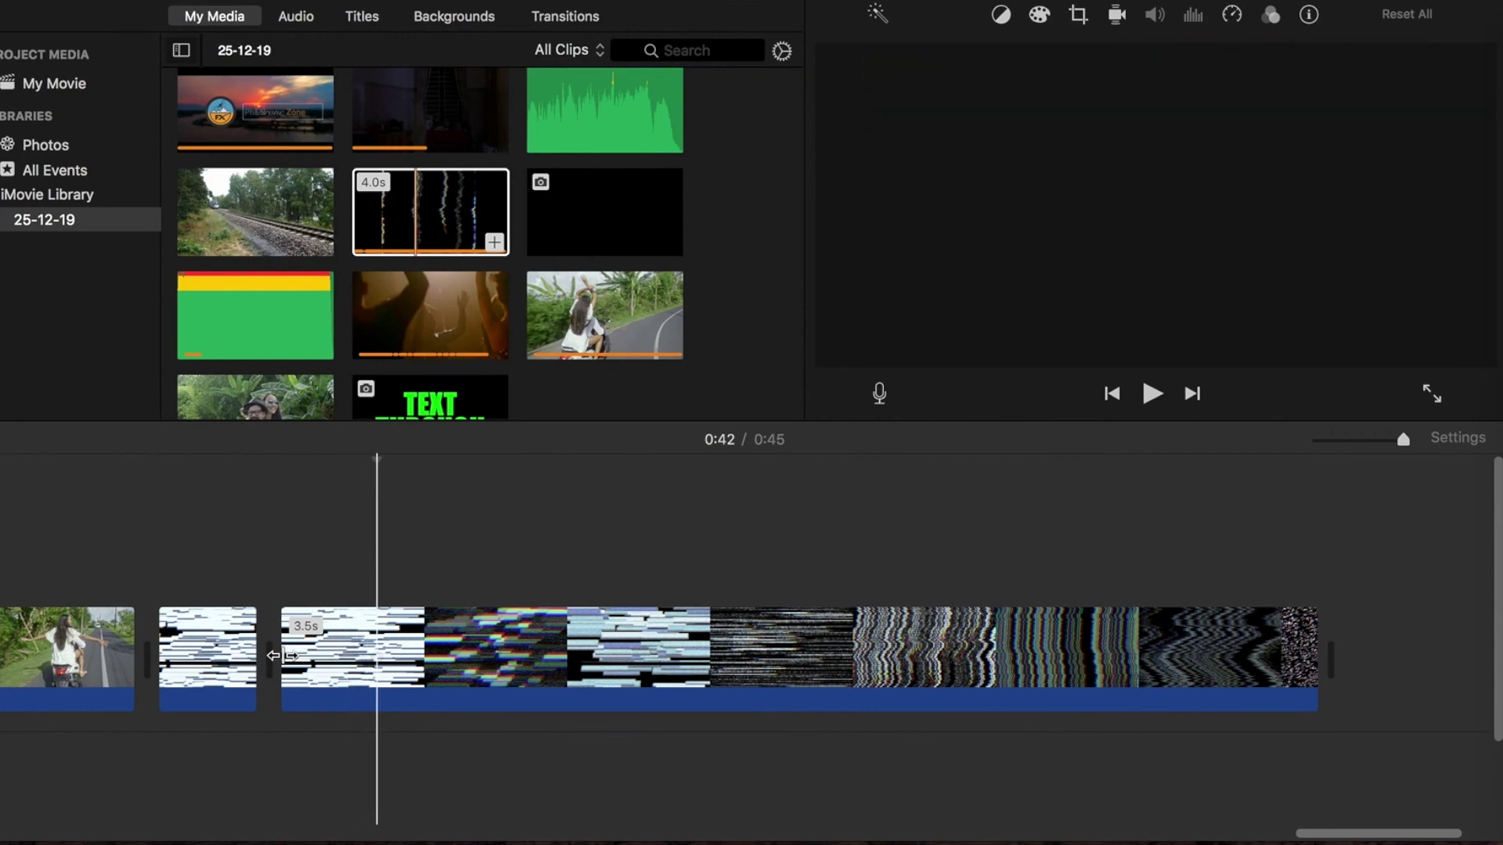
key(alt+slash)
key(space)
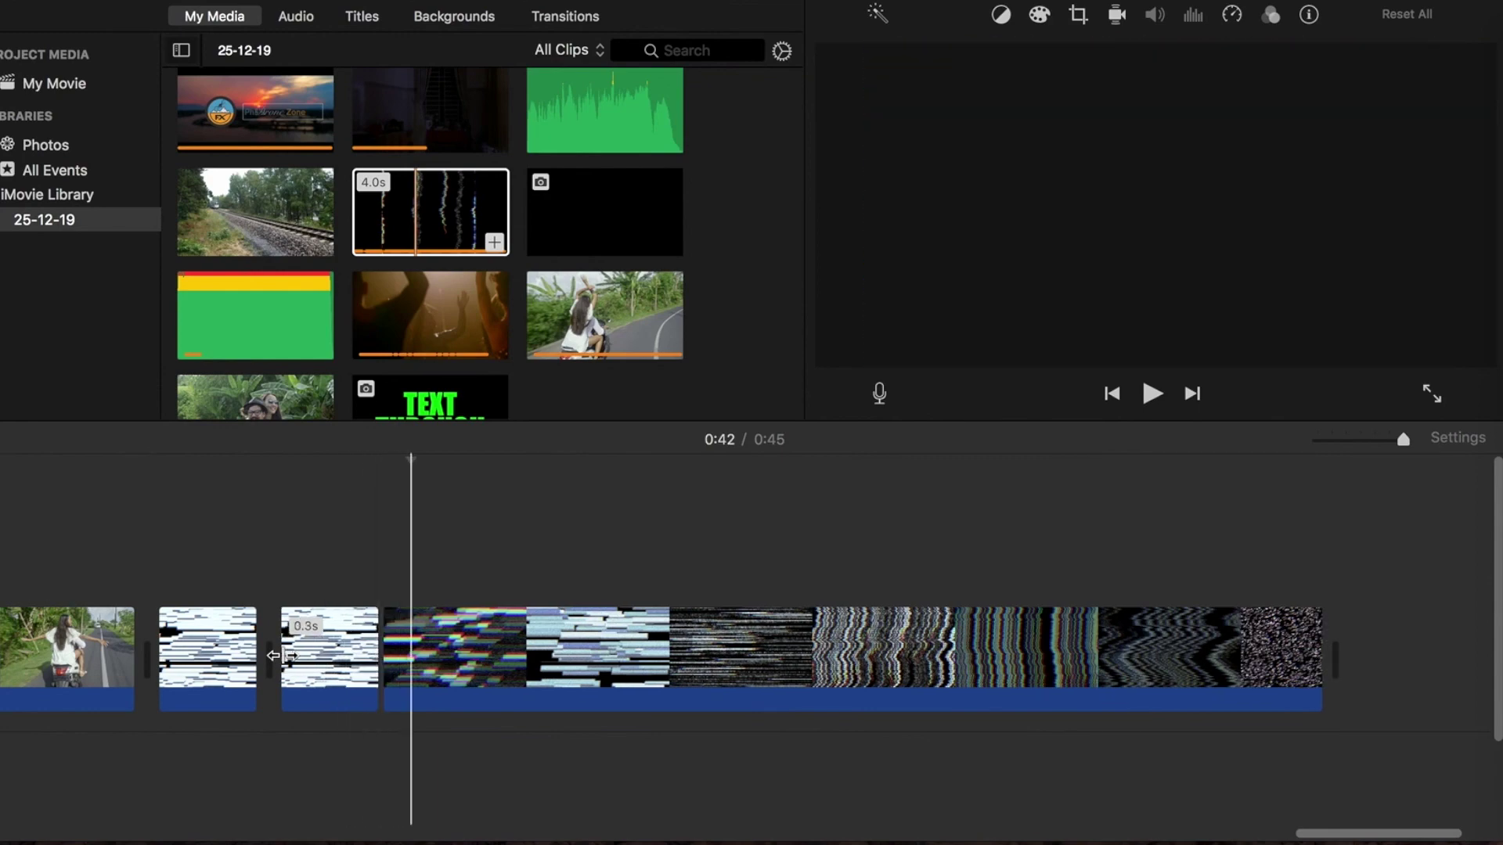
key(super+v)
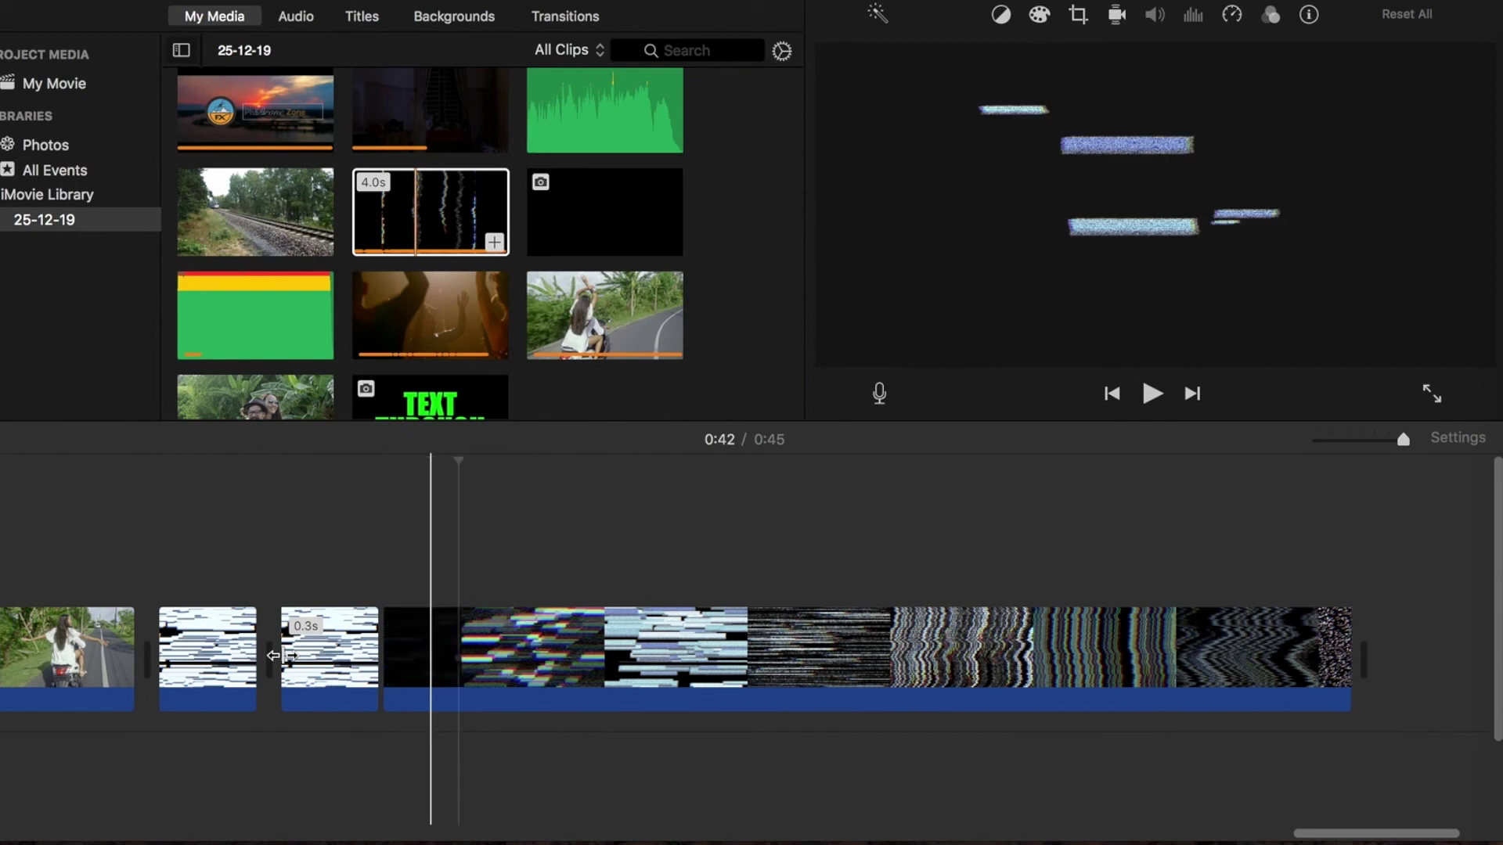
click(443, 642)
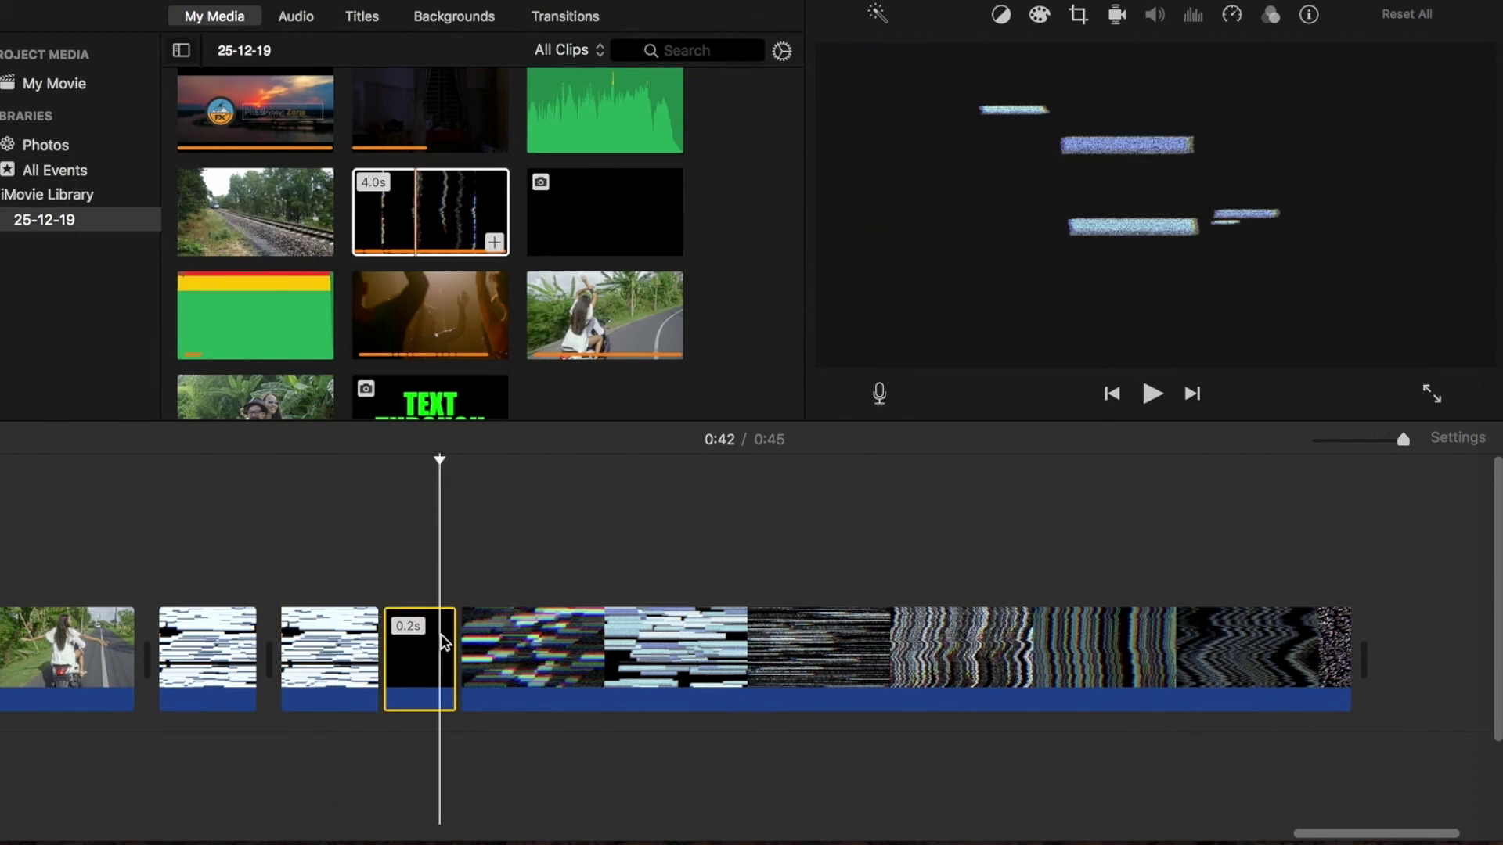
key(Delete)
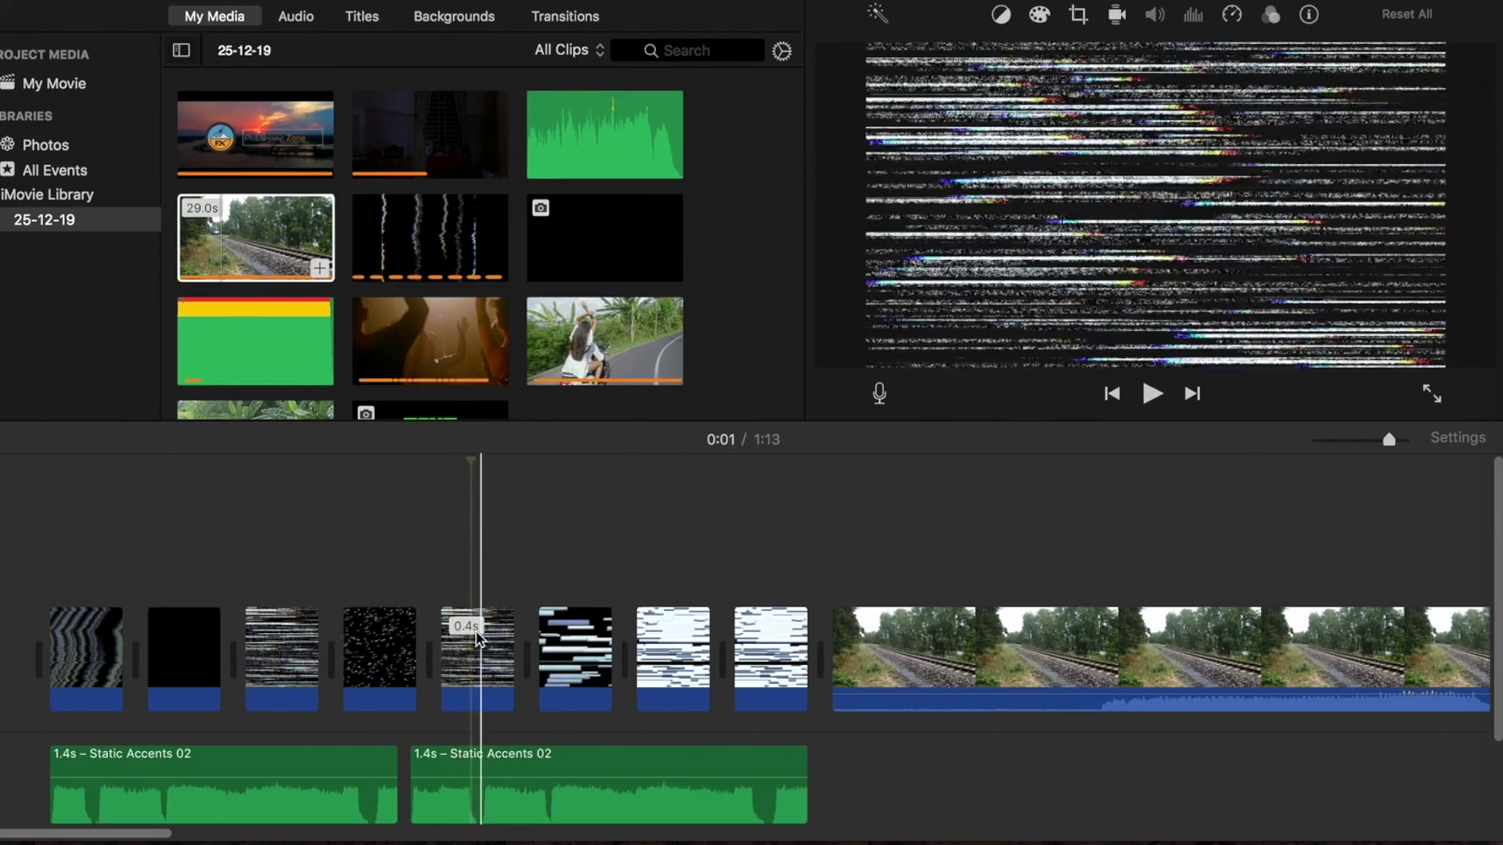
Copy the 0.4s glitch clip and drag the pasted copy above the railway clip as a cutaway.
click(472, 646)
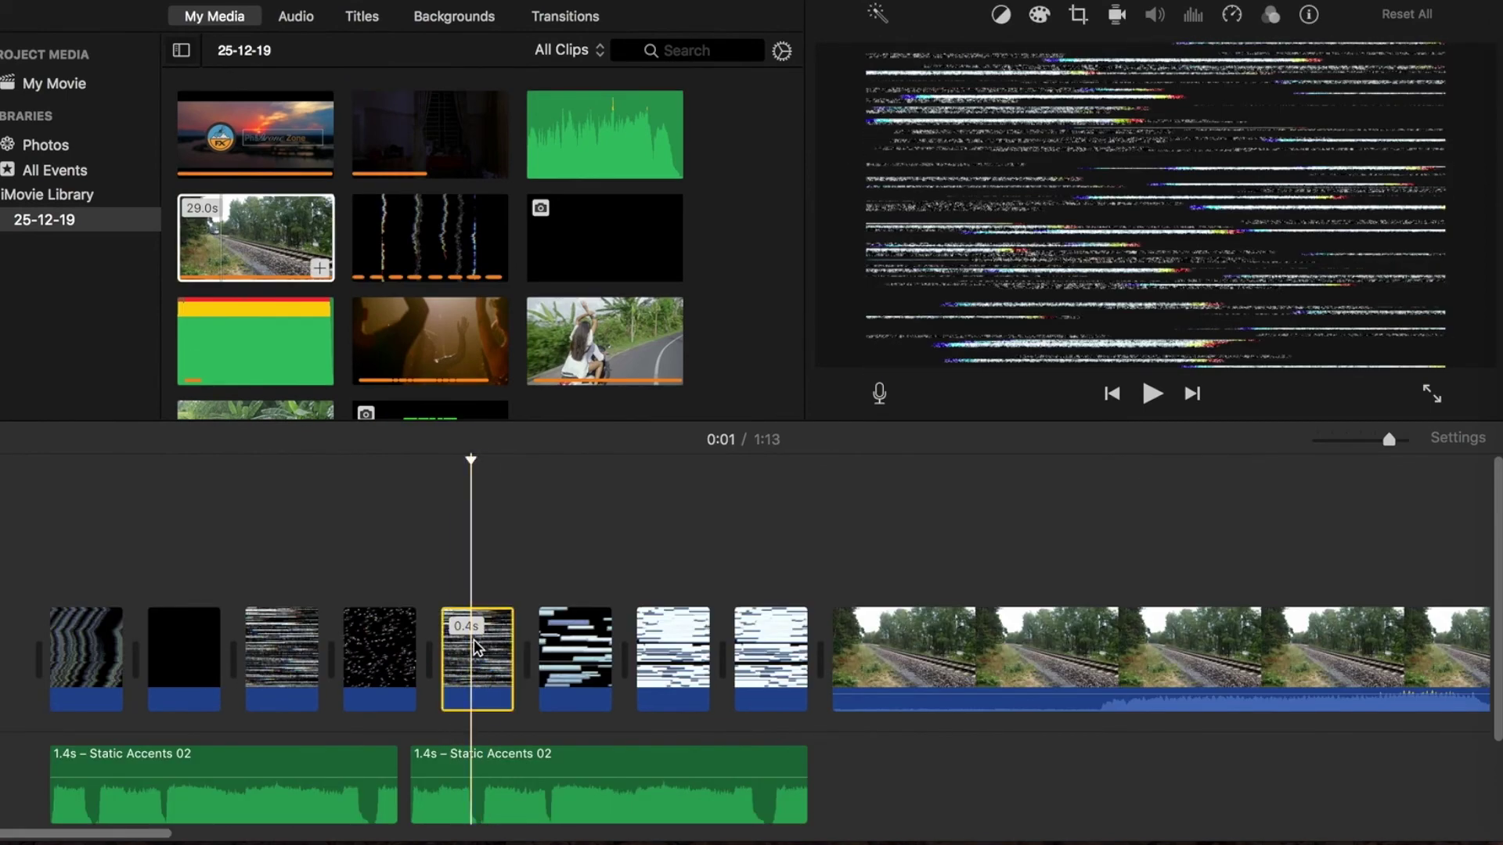
right_click(475, 645)
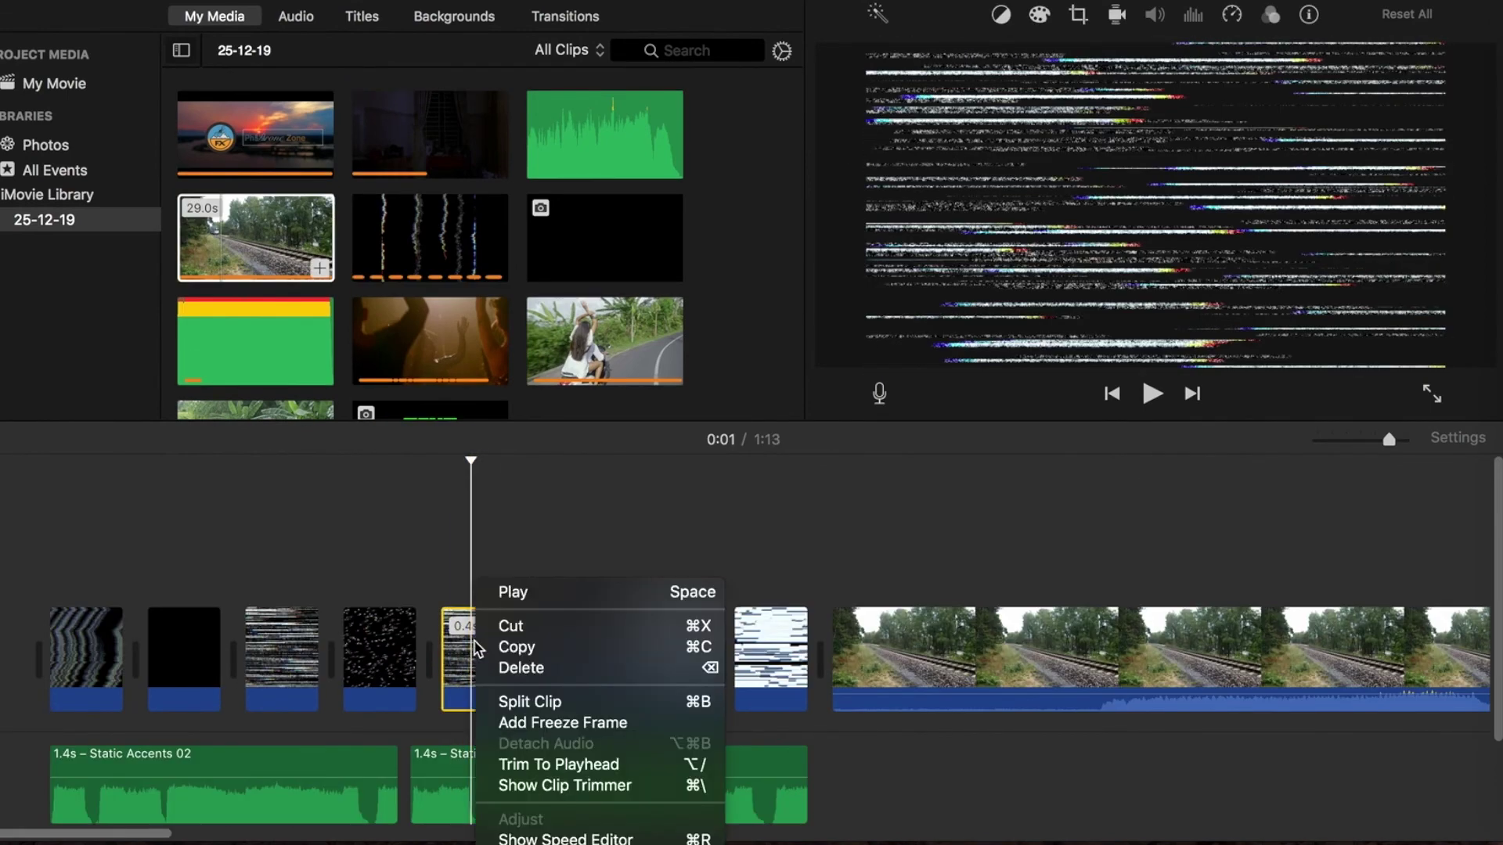
click(516, 649)
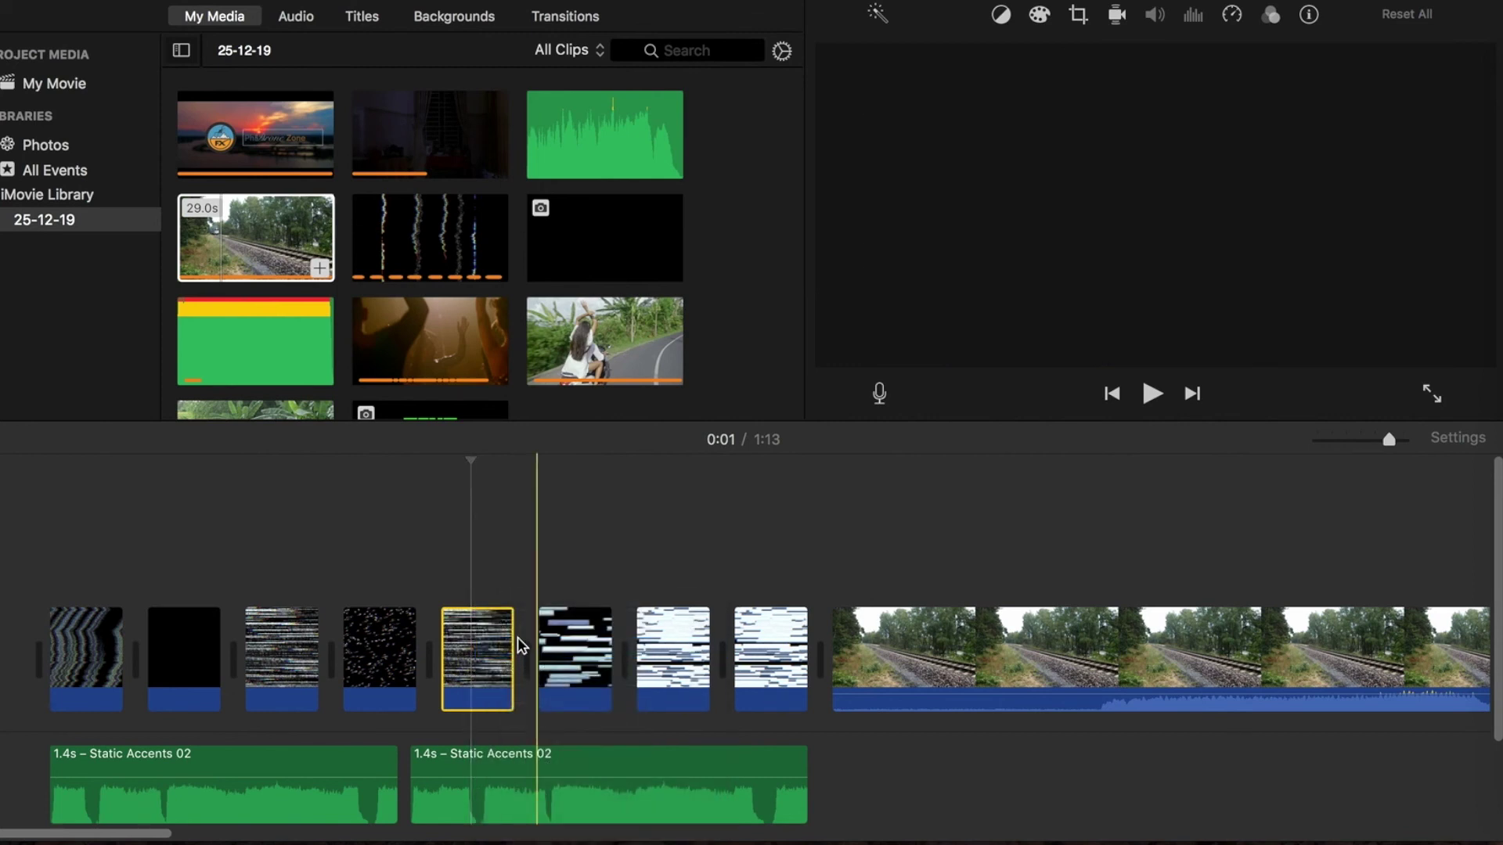
key(super+v)
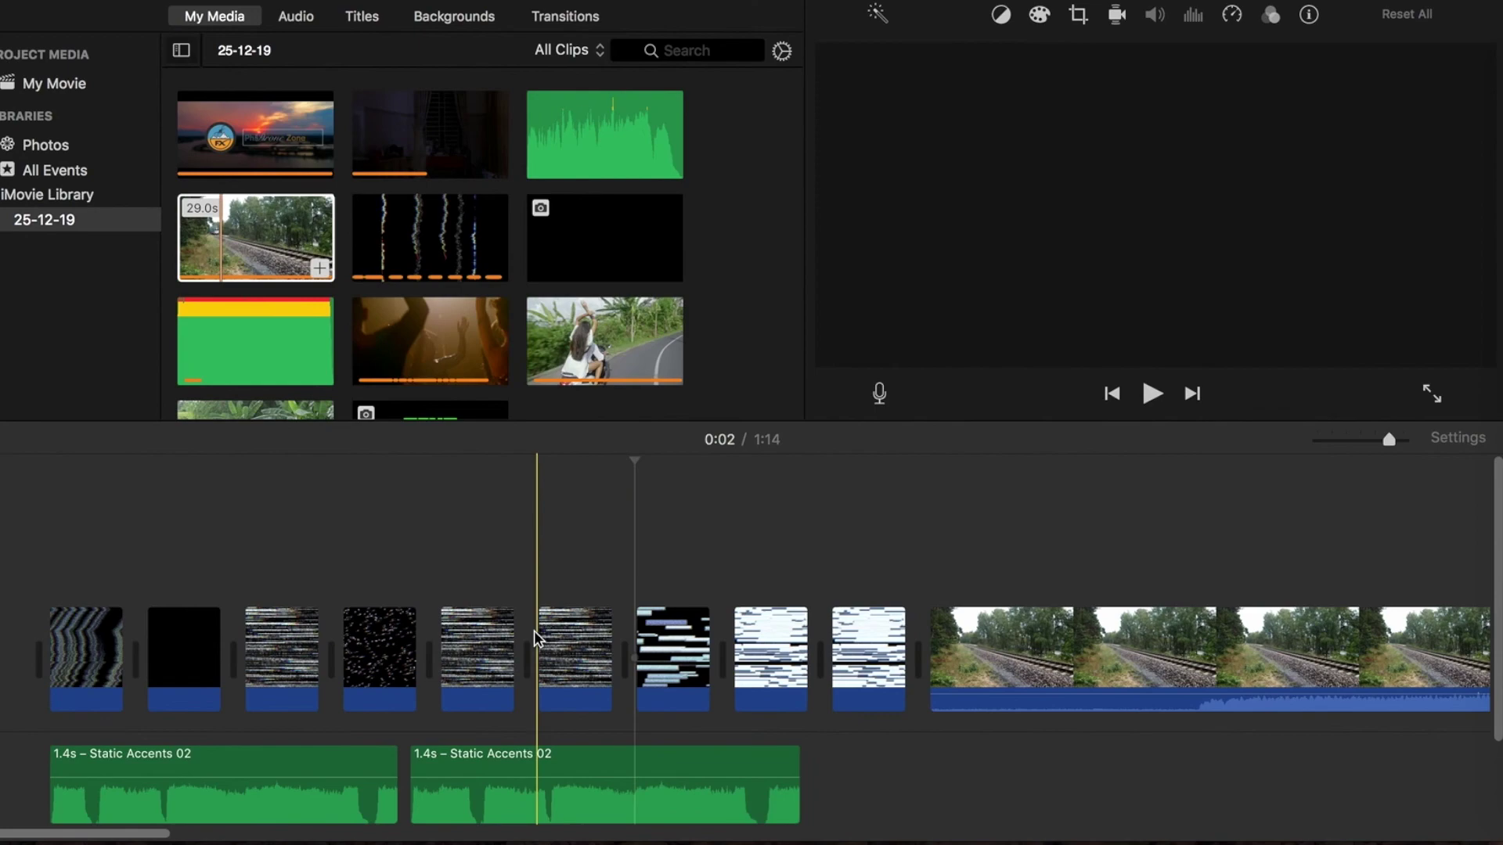
drag(561, 626, 991, 540)
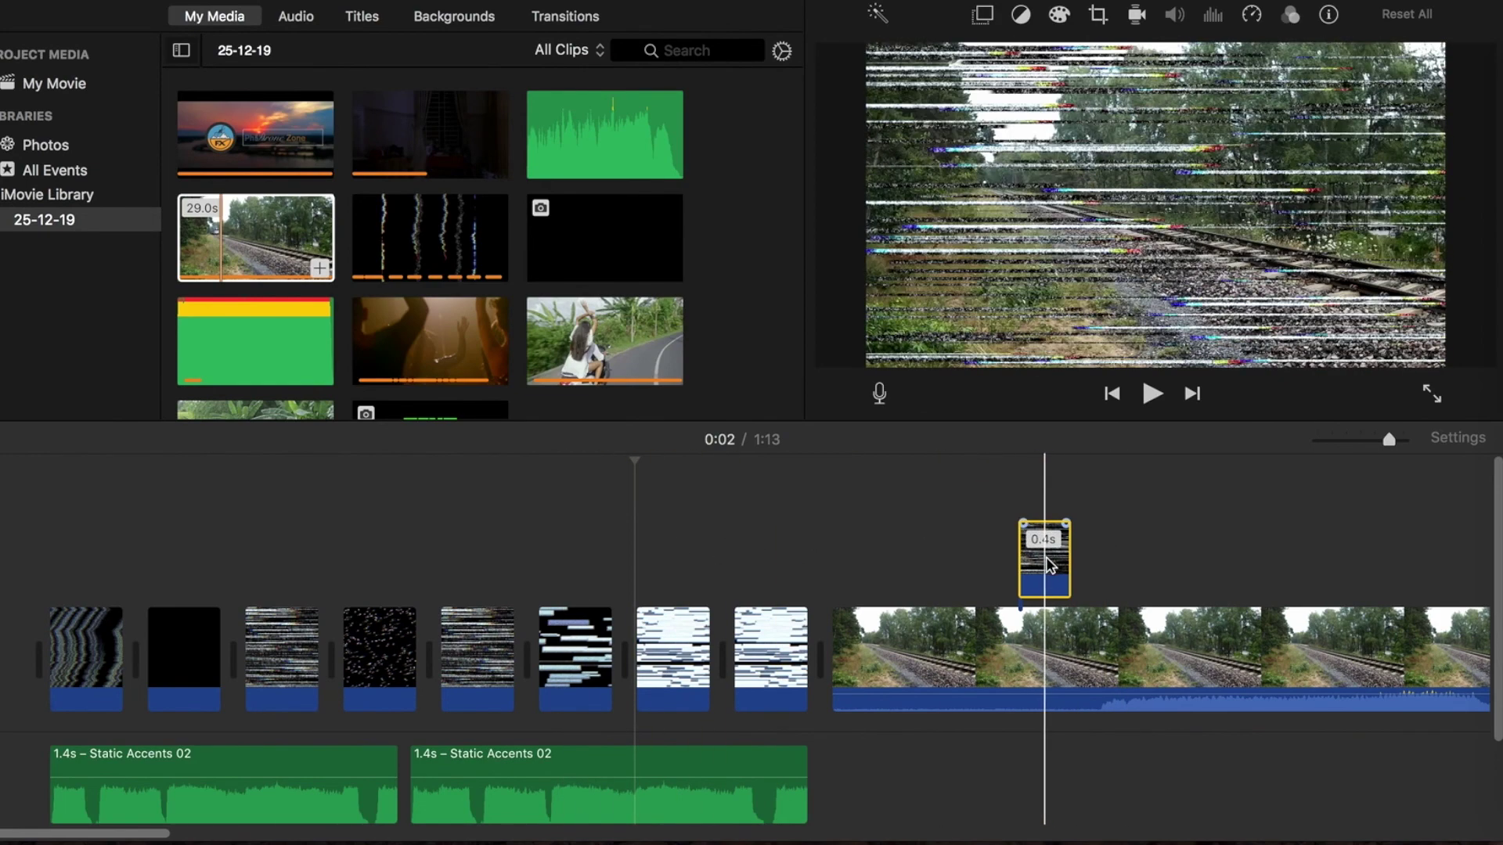
Delete the glitch overlay from the railway clip and select the reversed 0.5s glitch overlay.
key(Delete)
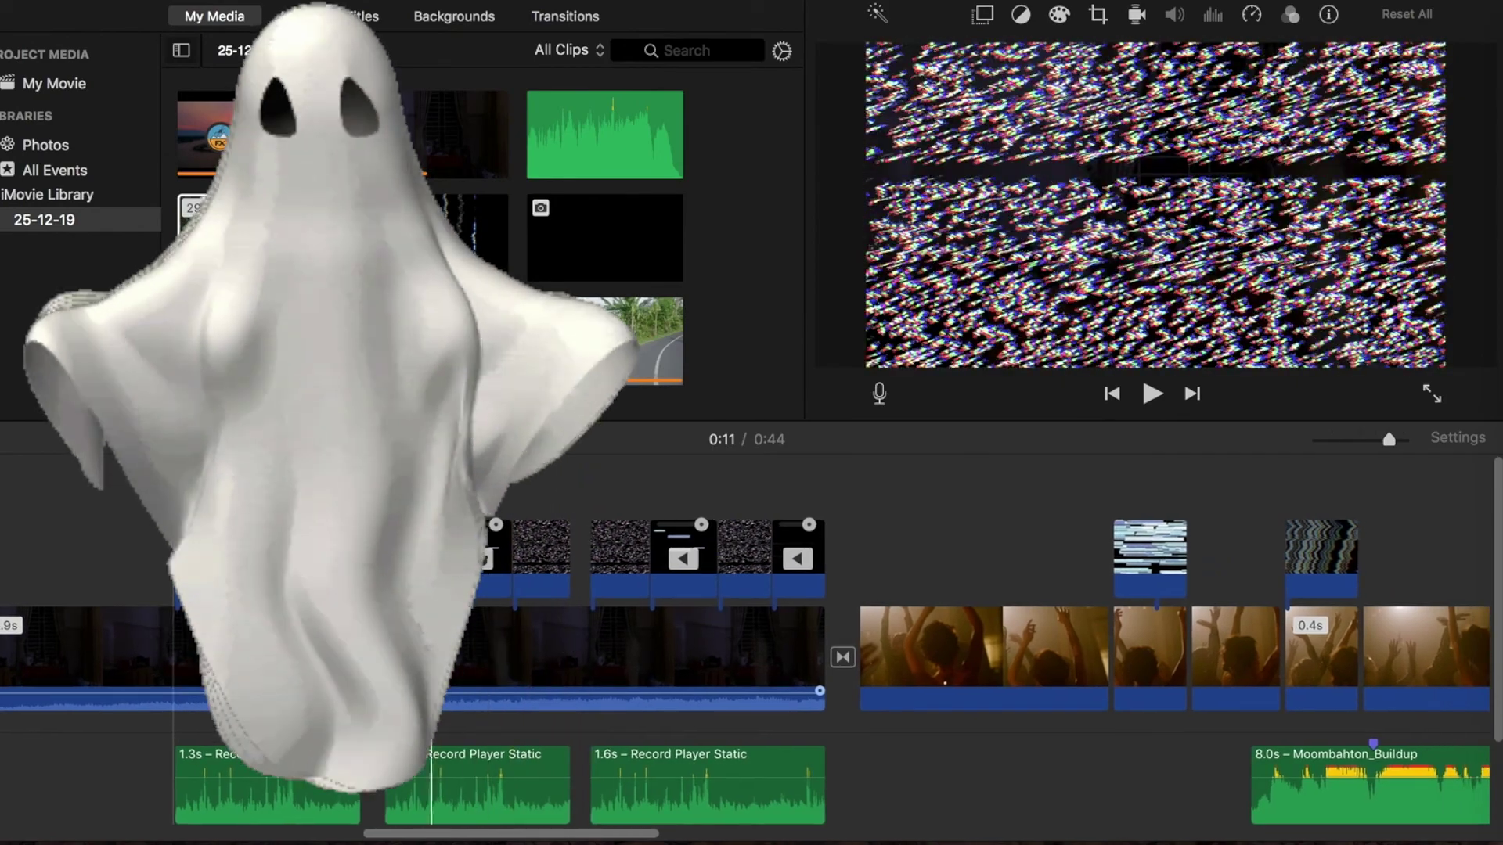
scroll(474, 634, left, 2)
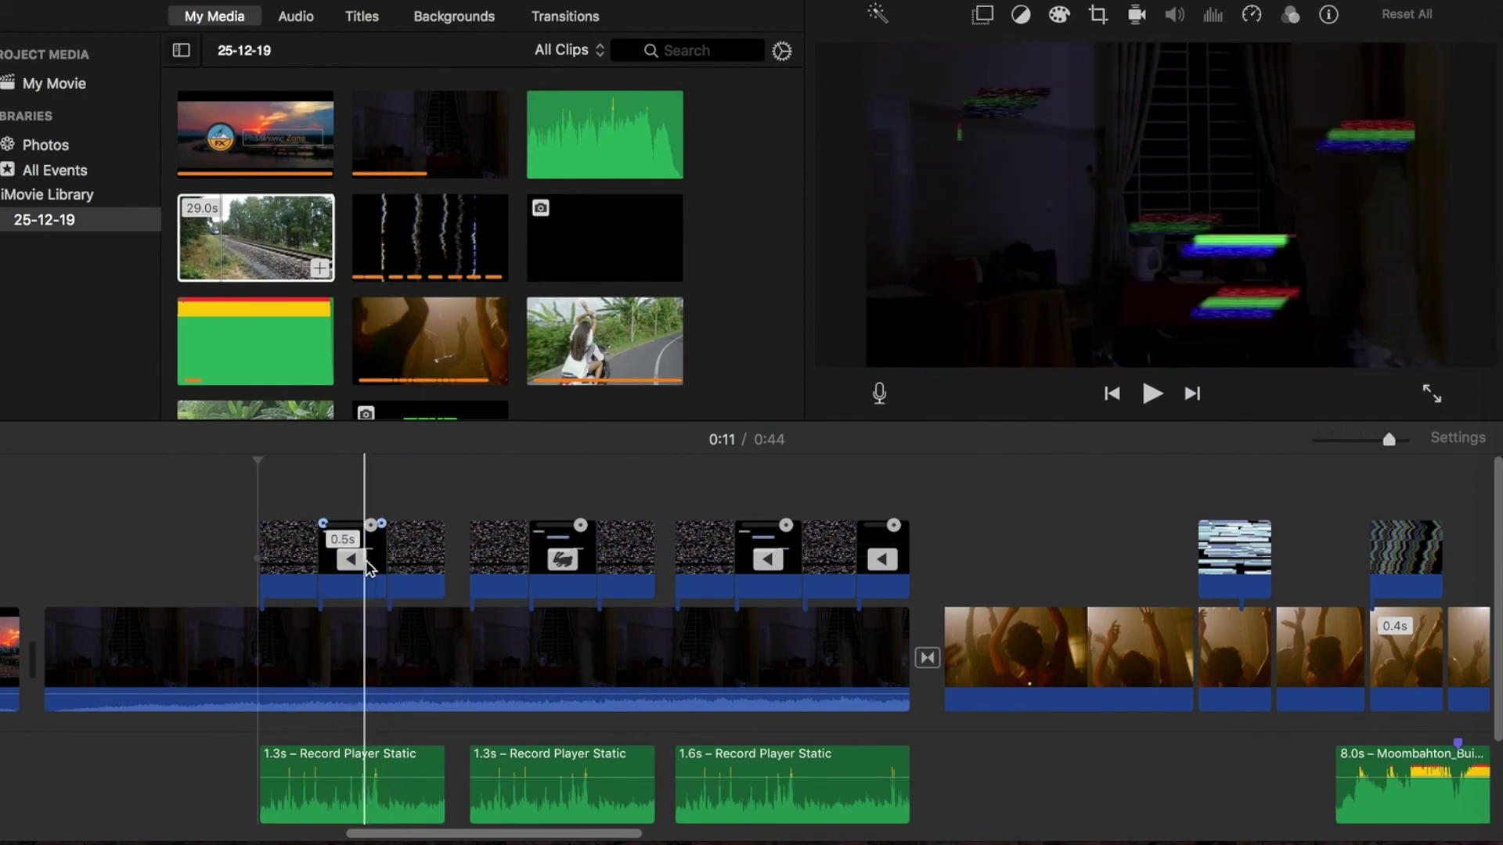
click(368, 568)
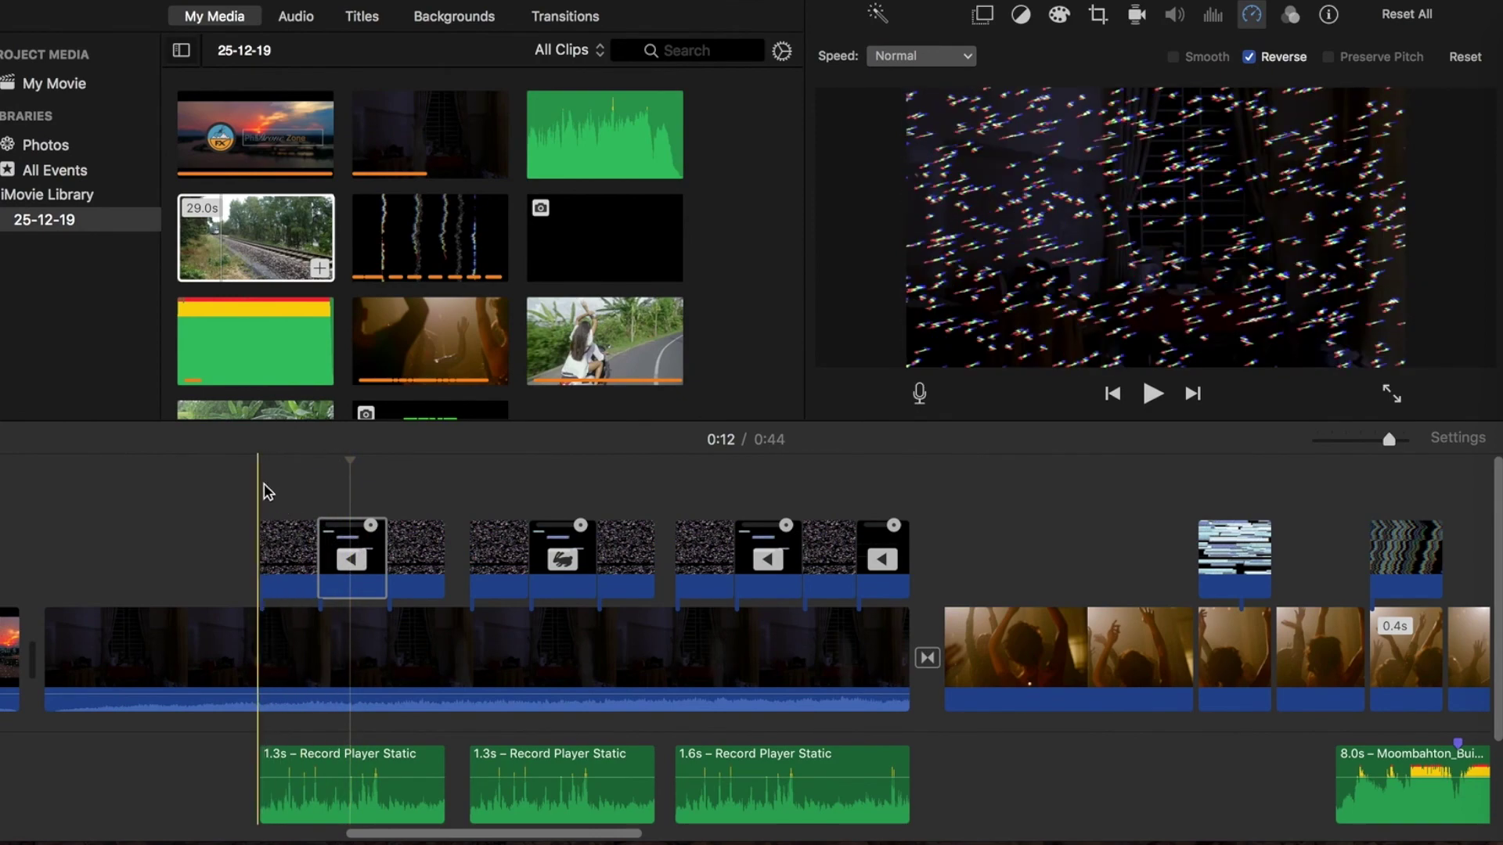
Copy the three glitch overlays above the first dark room section, then move the playhead to 0:14.
drag(252, 491, 421, 573)
right_click(420, 565)
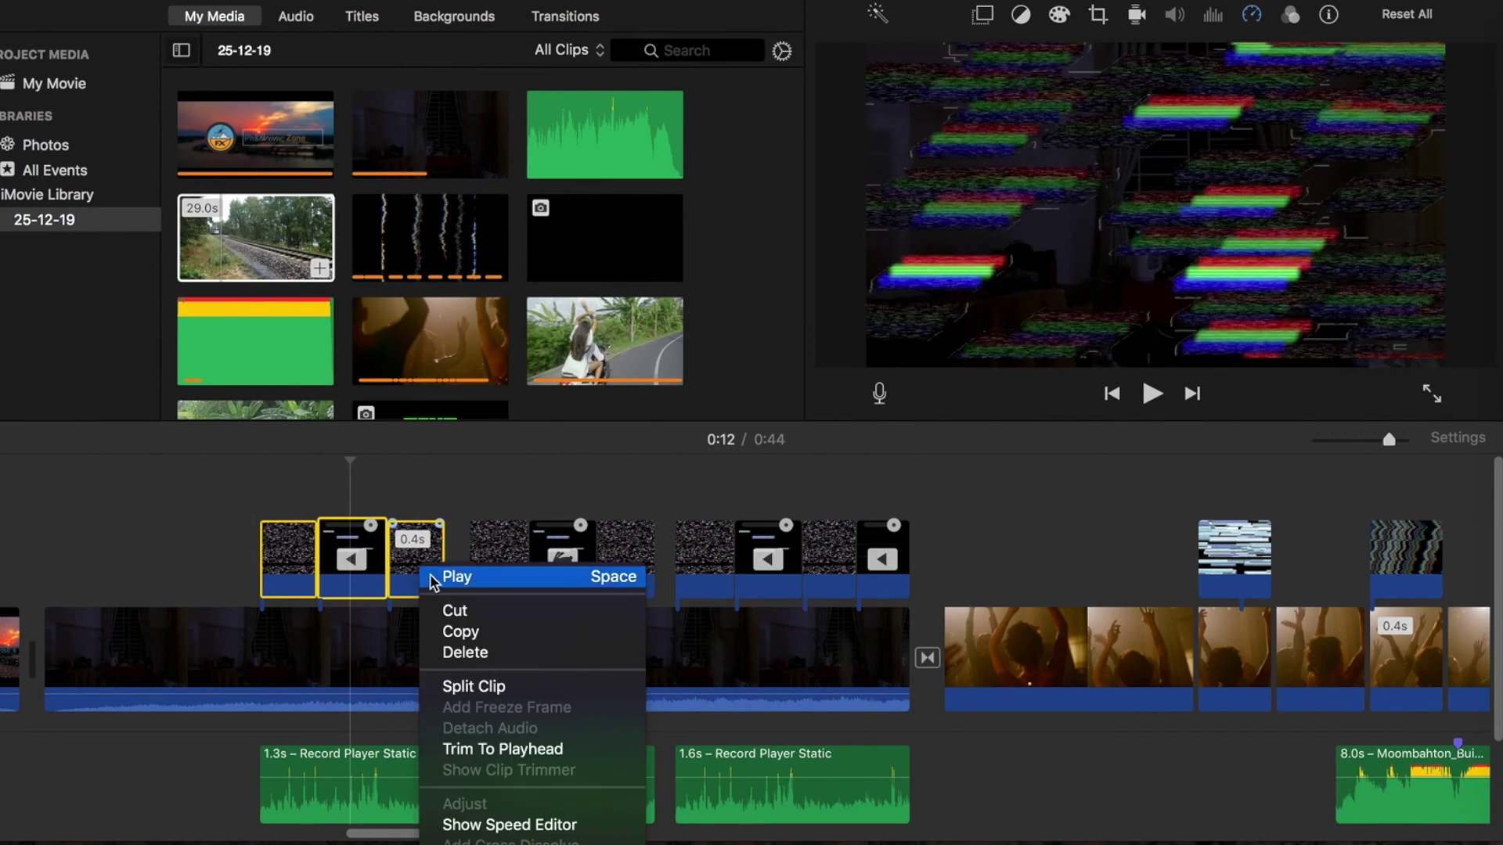
click(456, 631)
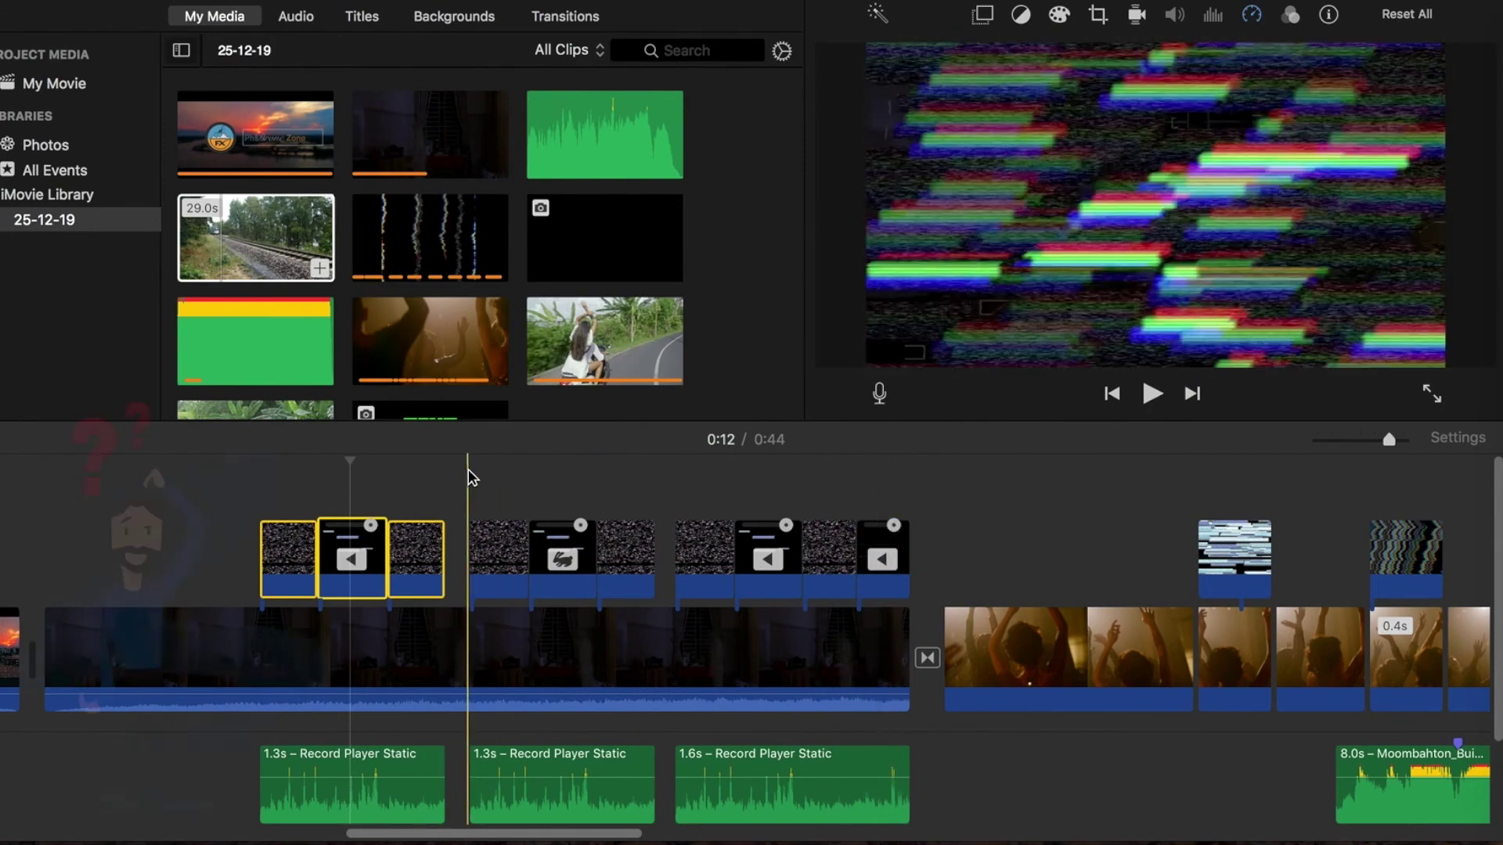
click(247, 467)
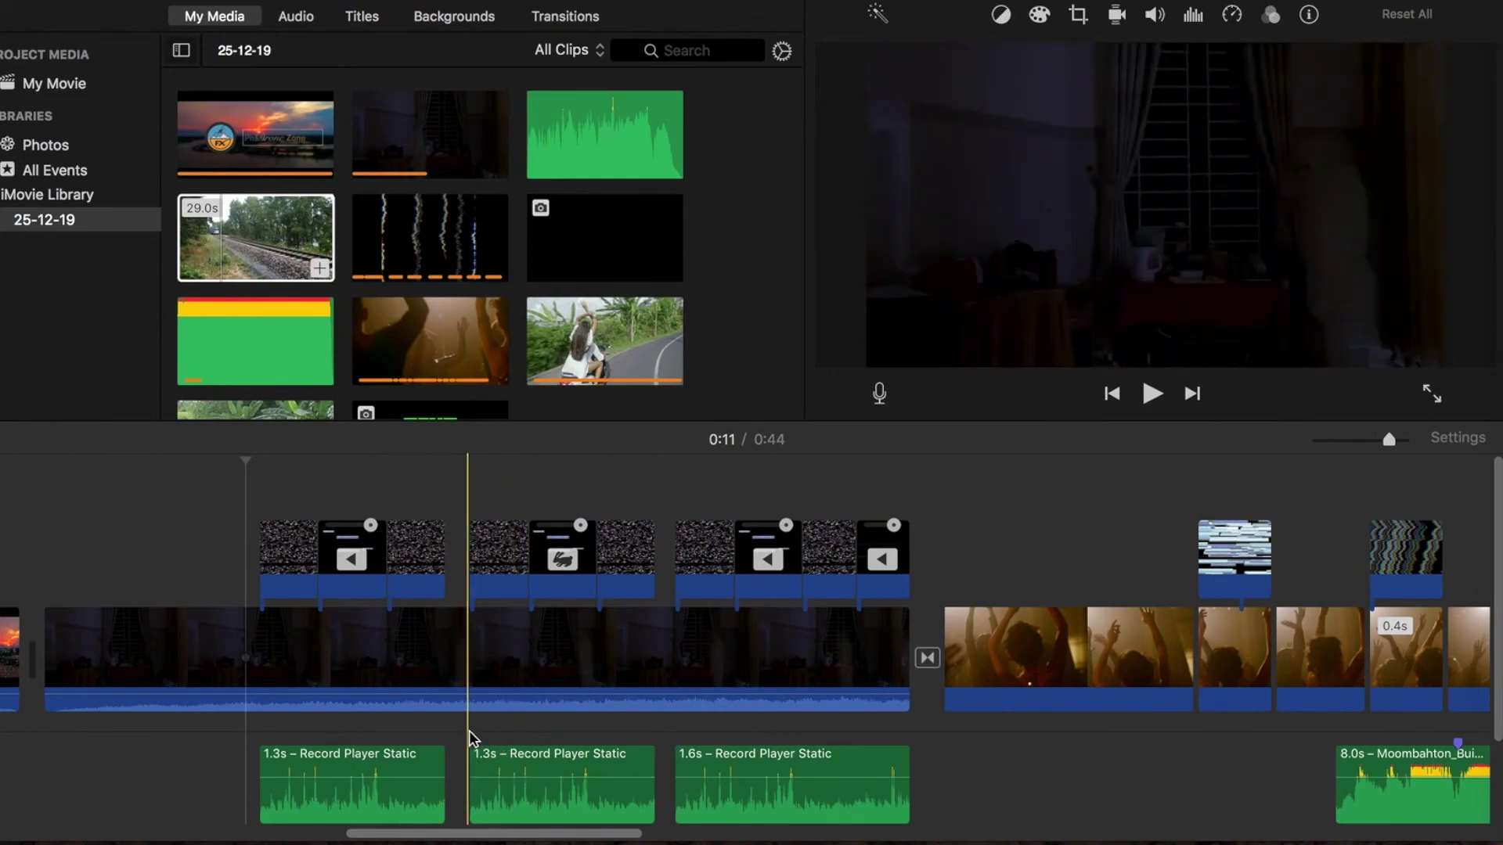
click(468, 730)
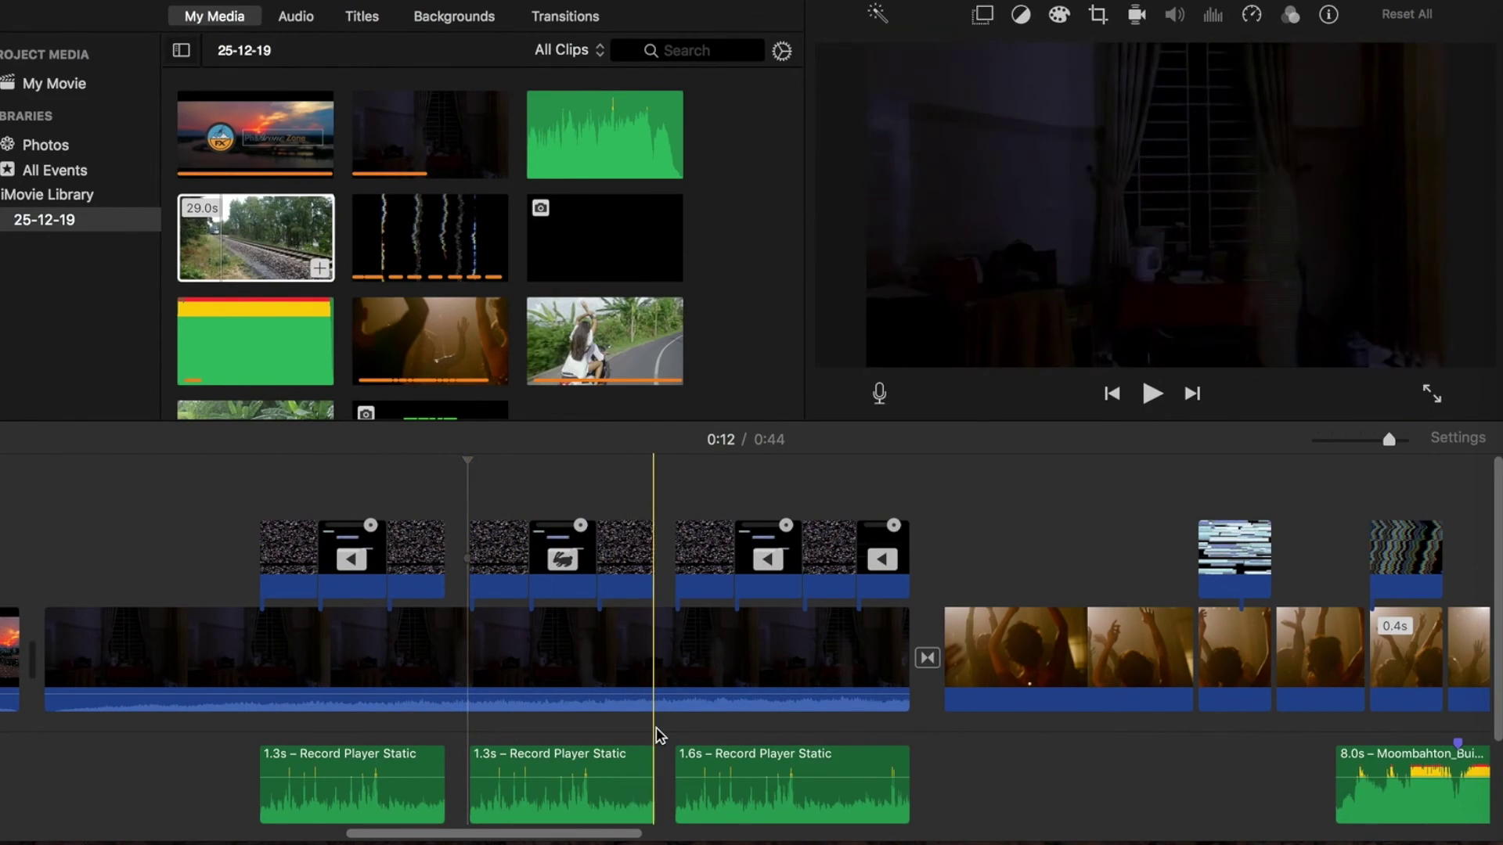
click(655, 729)
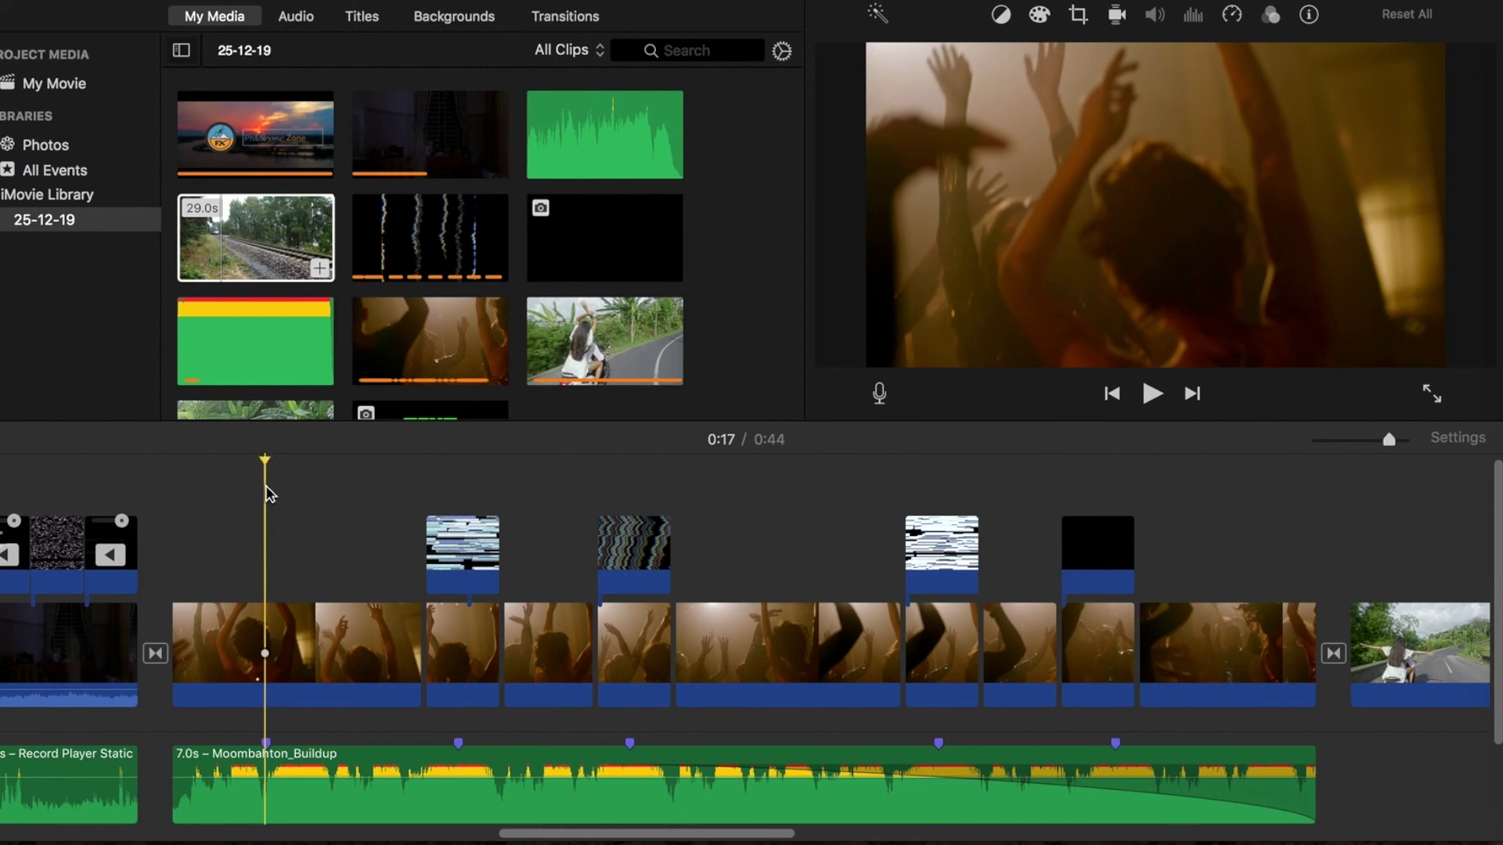
Paste a 0.3s glitch clip and drag it above the first dance clip at 0:17.
key(super+v)
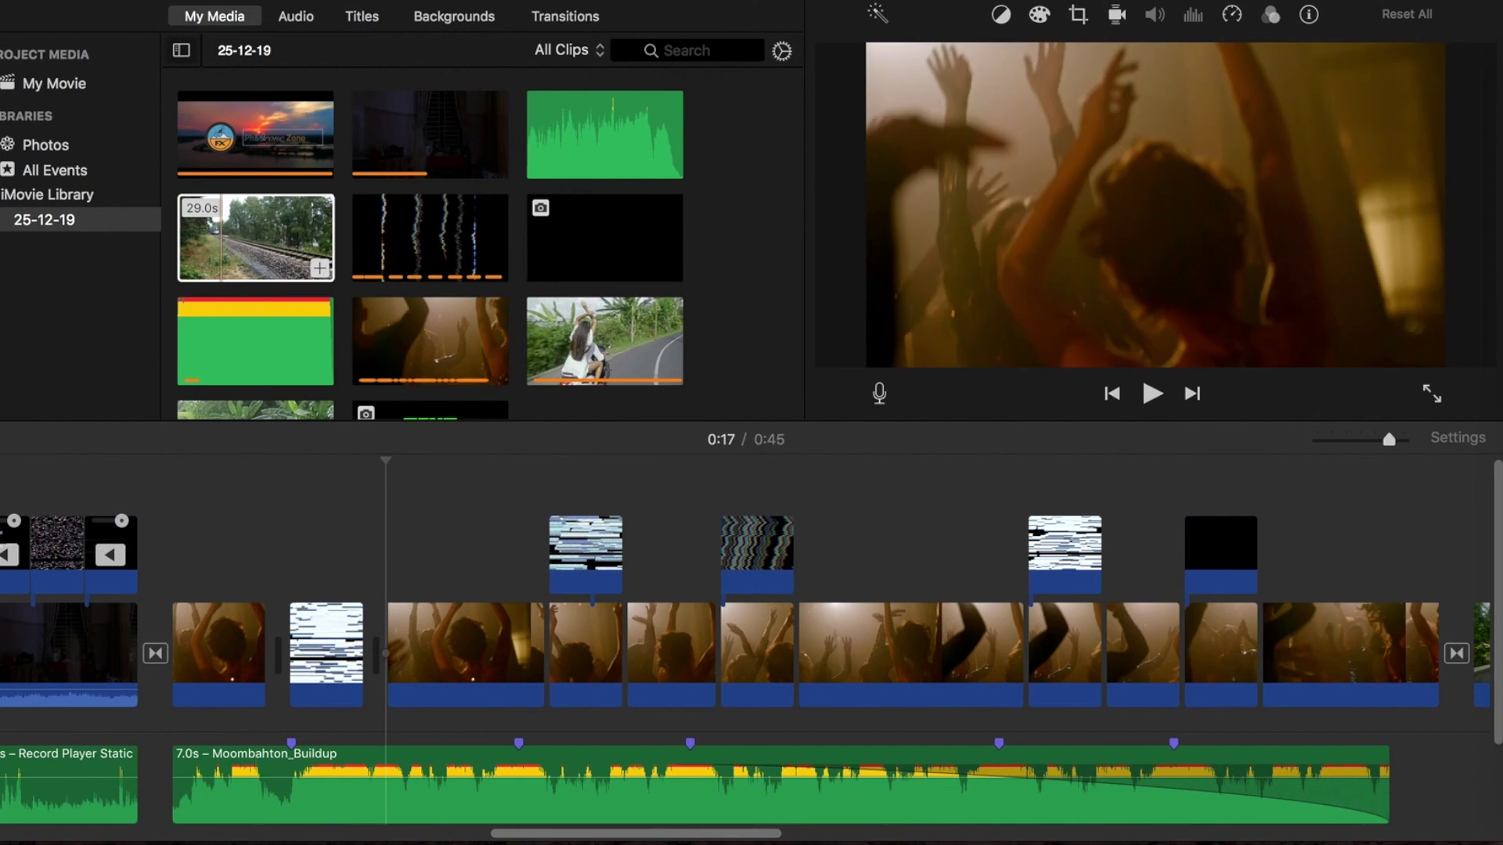
click(168, 0)
key(super+z)
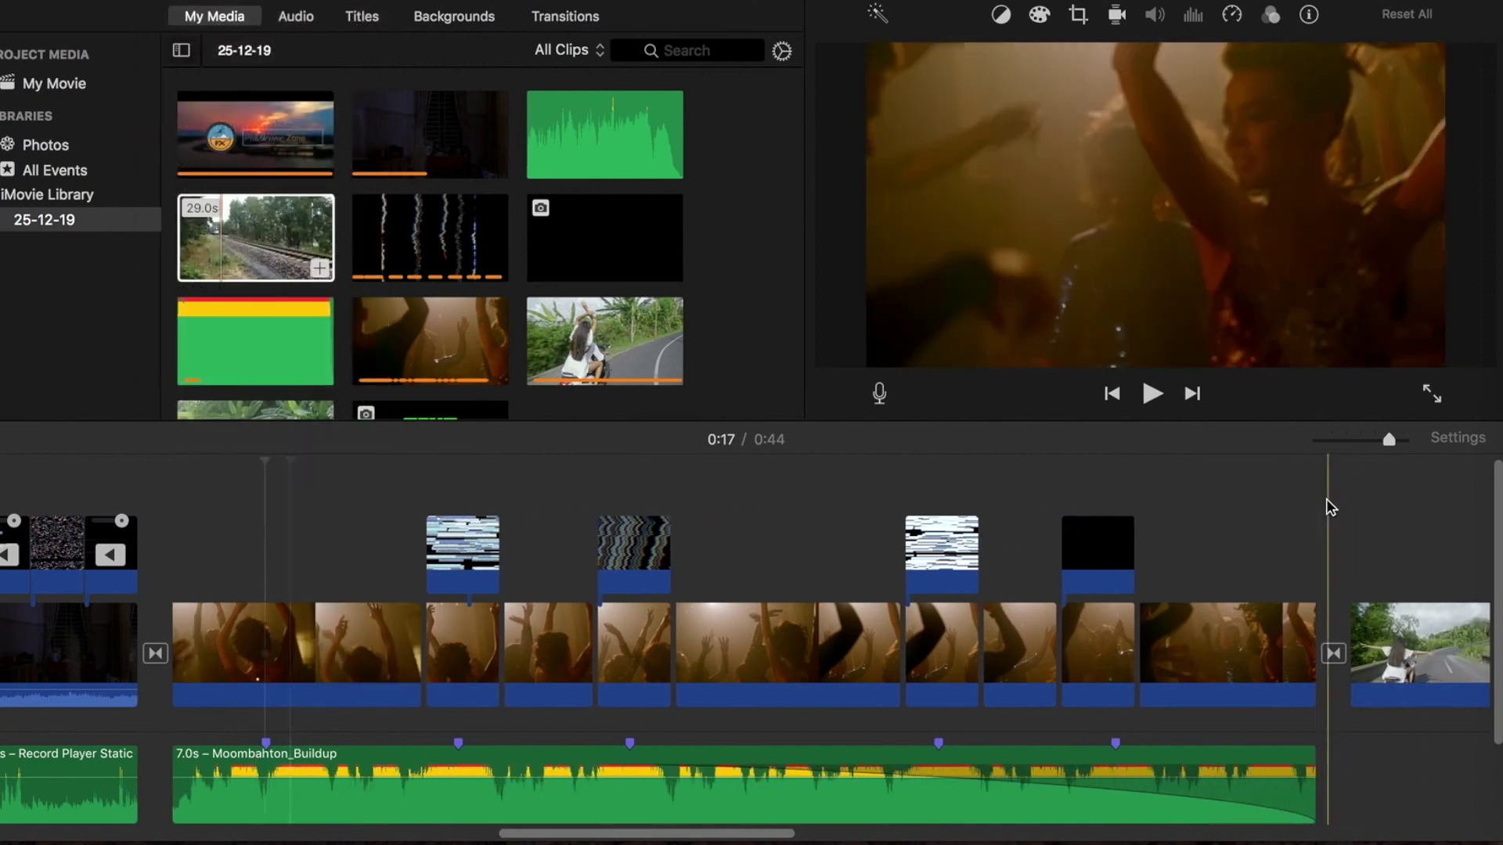
click(1354, 540)
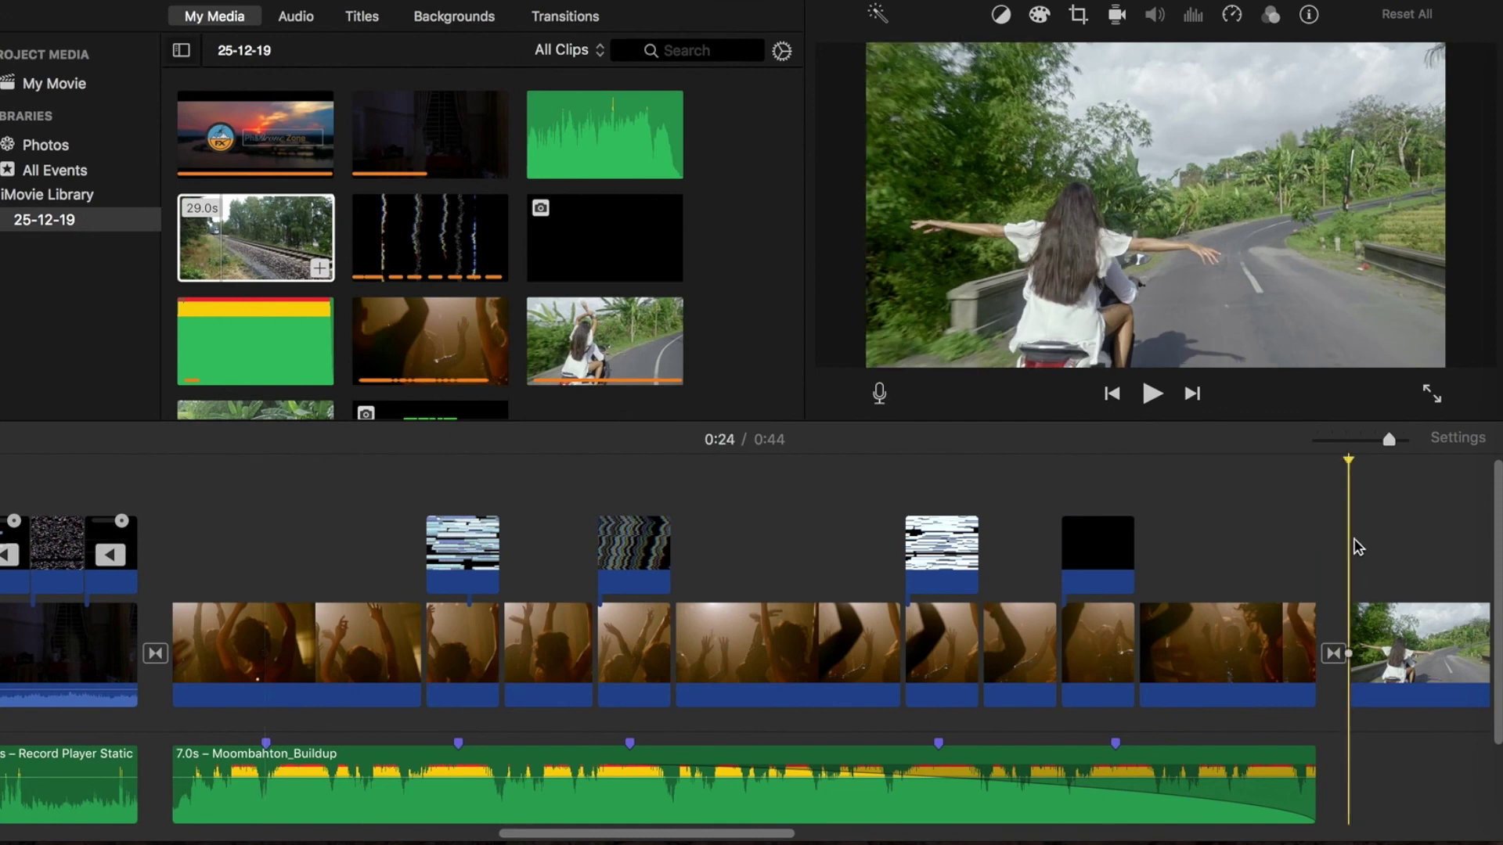
key(super+v)
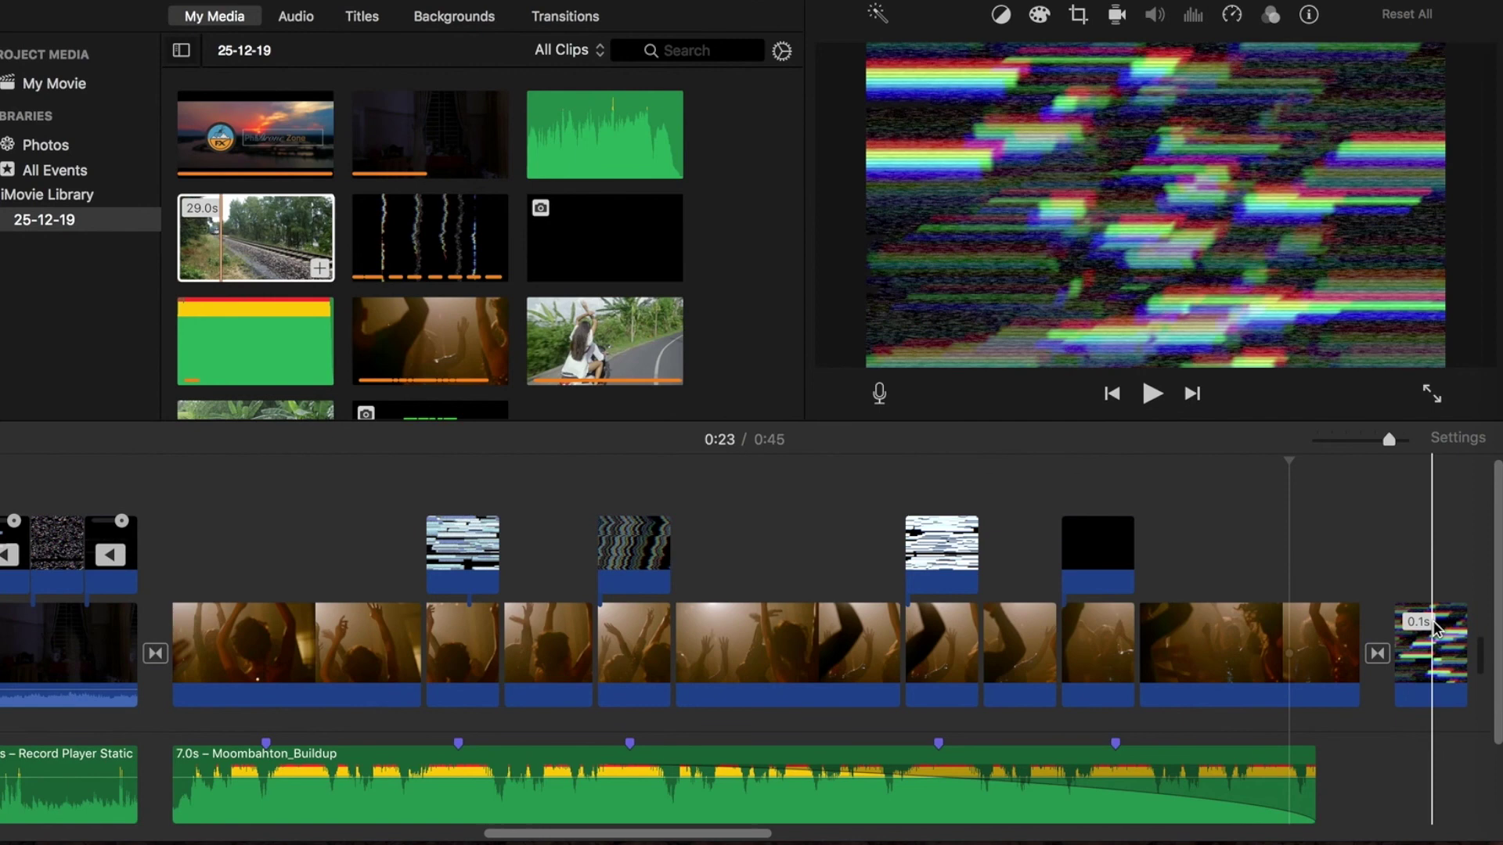
drag(1434, 626, 293, 534)
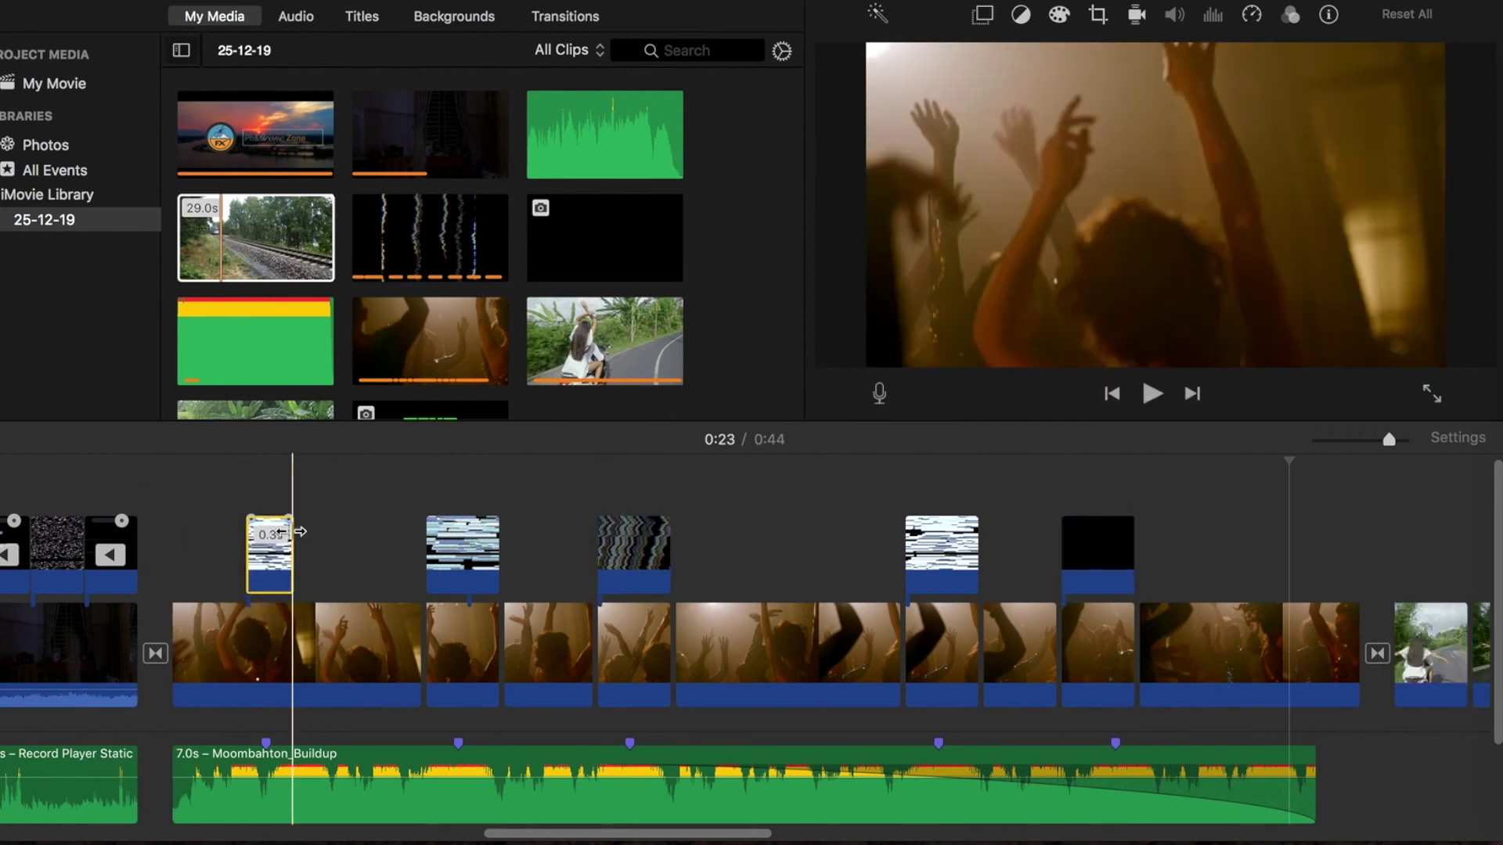
click(234, 461)
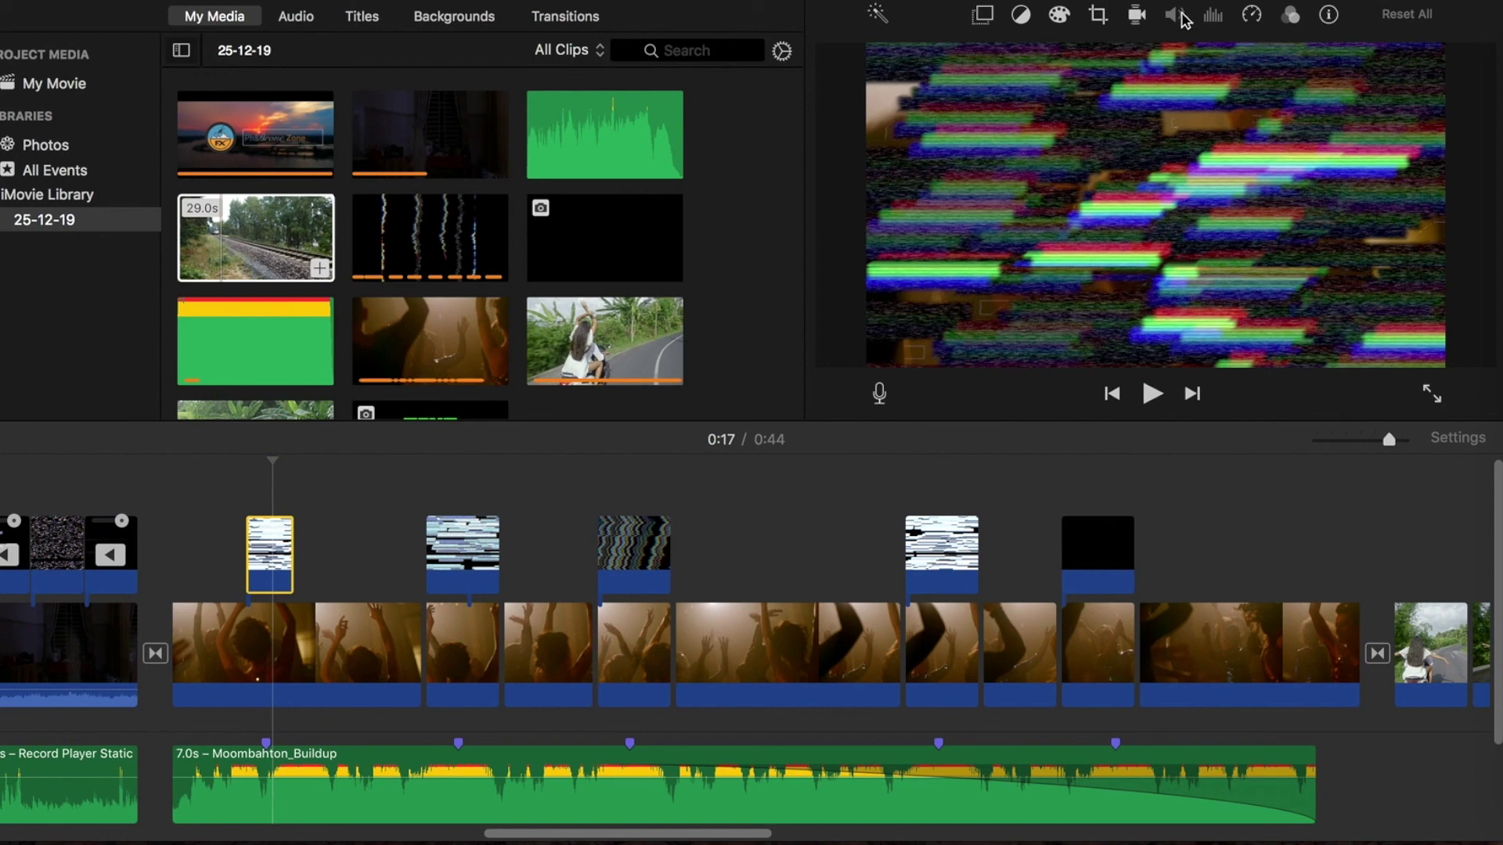
Raise the glitch overlay's highlights and pull its midtones down slightly with Color Correction.
click(1062, 16)
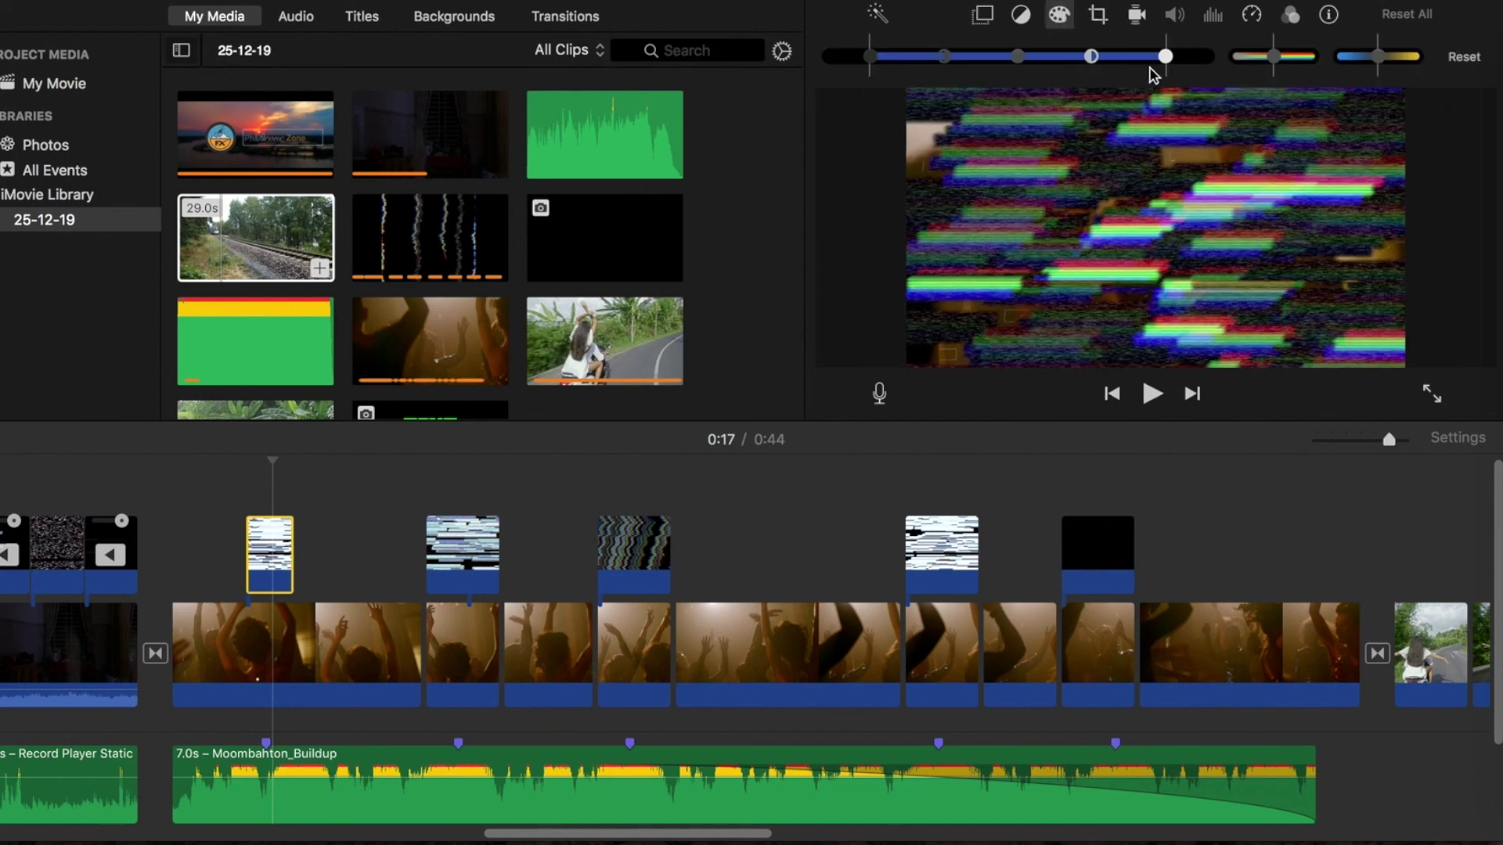
drag(1166, 56, 1205, 57)
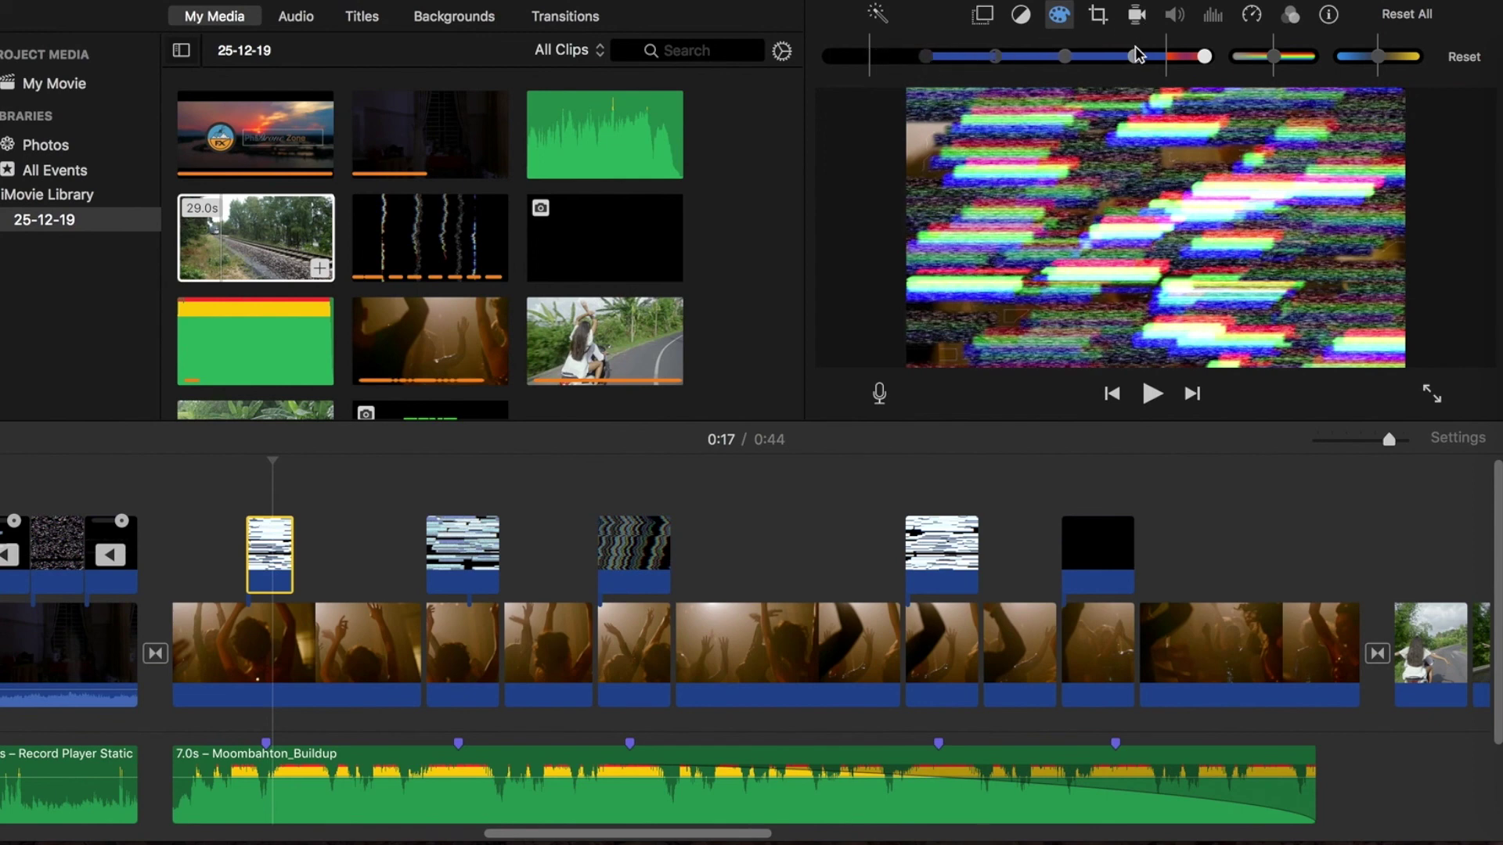
drag(1107, 55, 1100, 55)
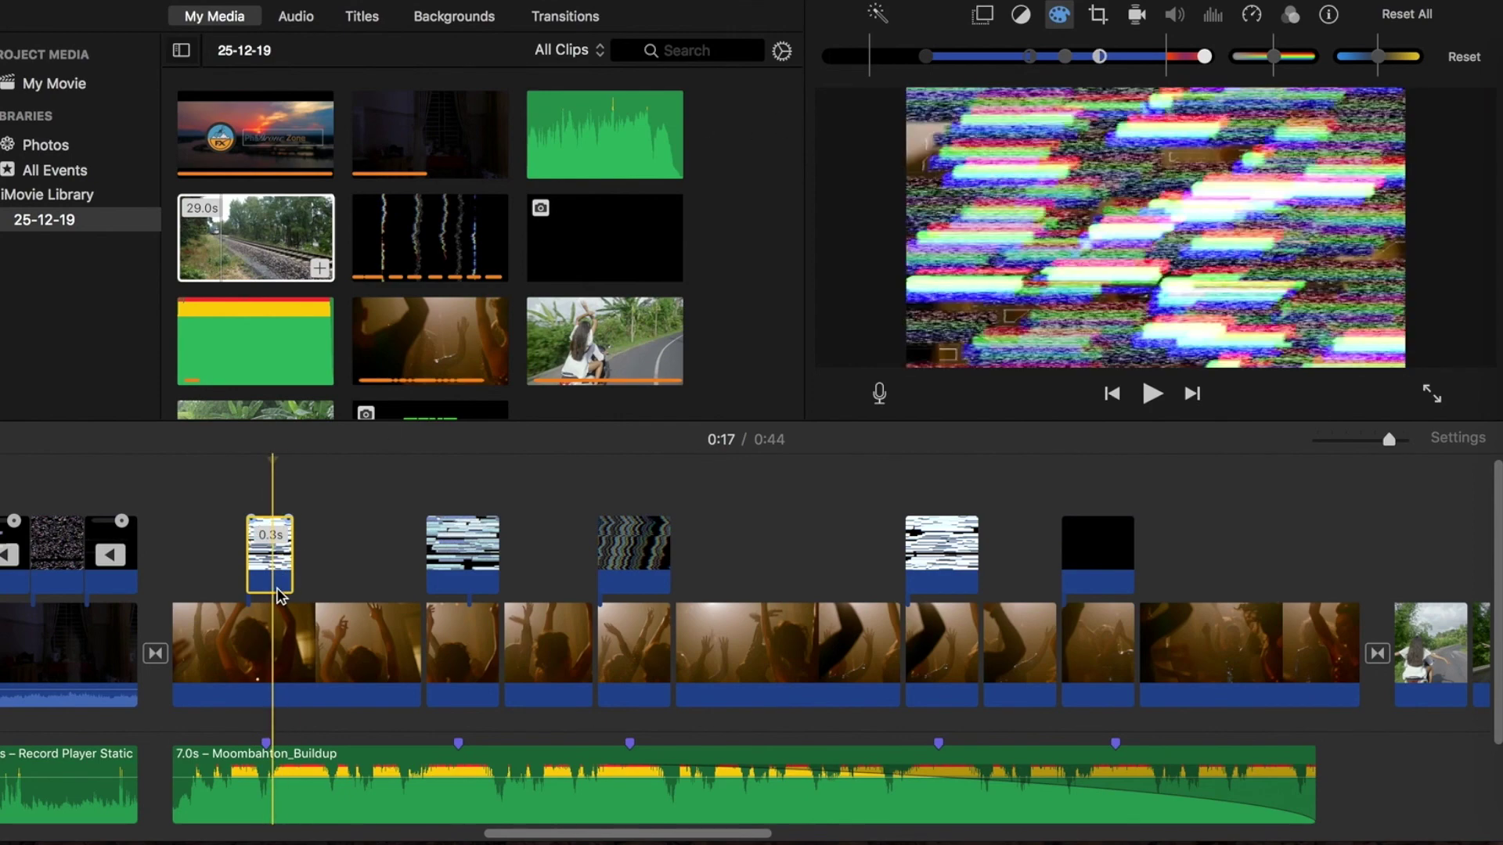
Split the first dance clip at the overlay's start and end, isolating a 0.3-second piece.
click(243, 492)
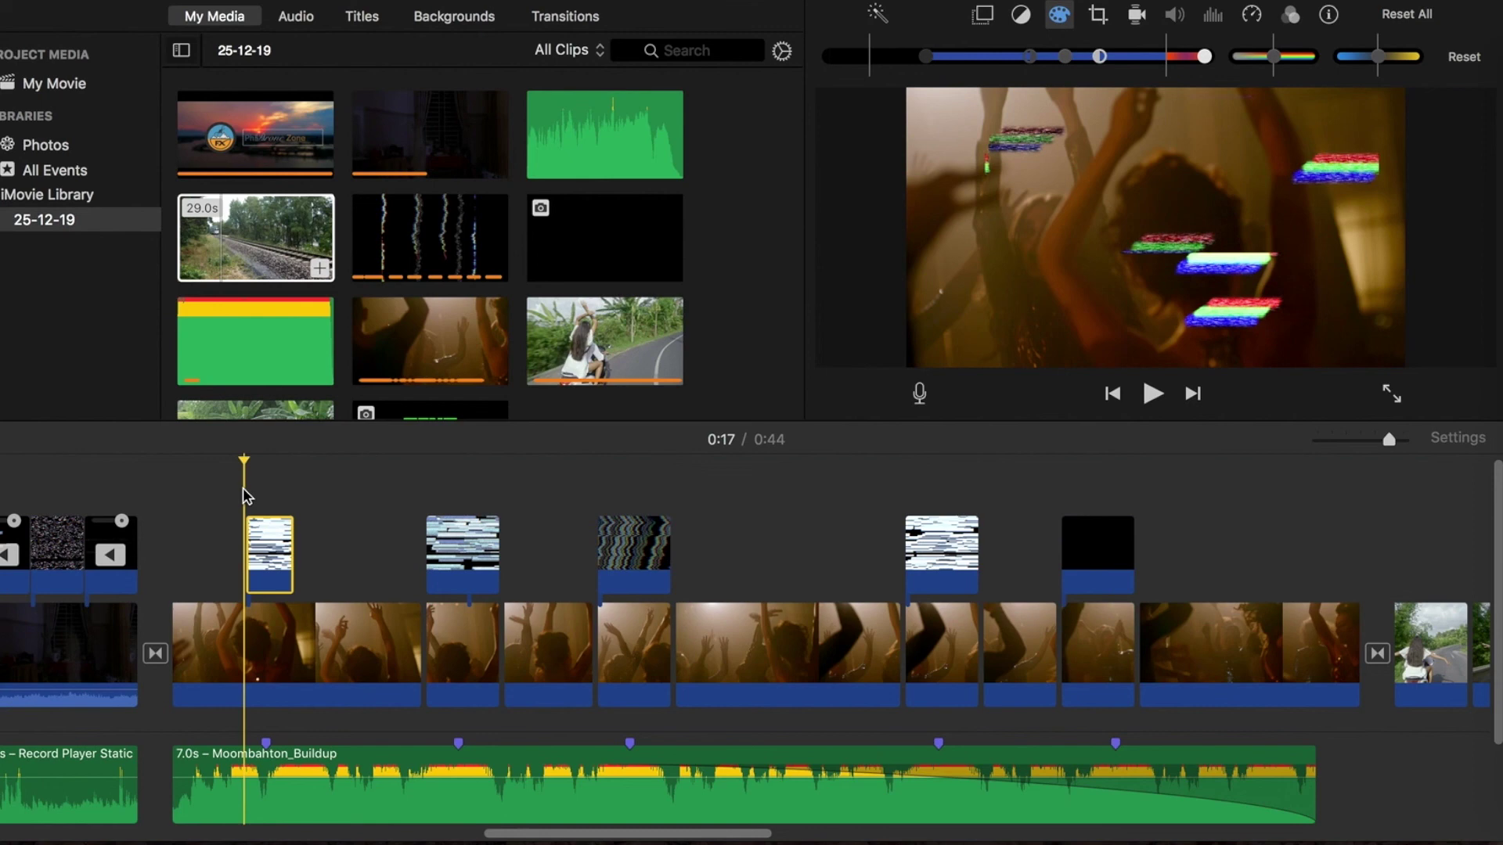
click(247, 634)
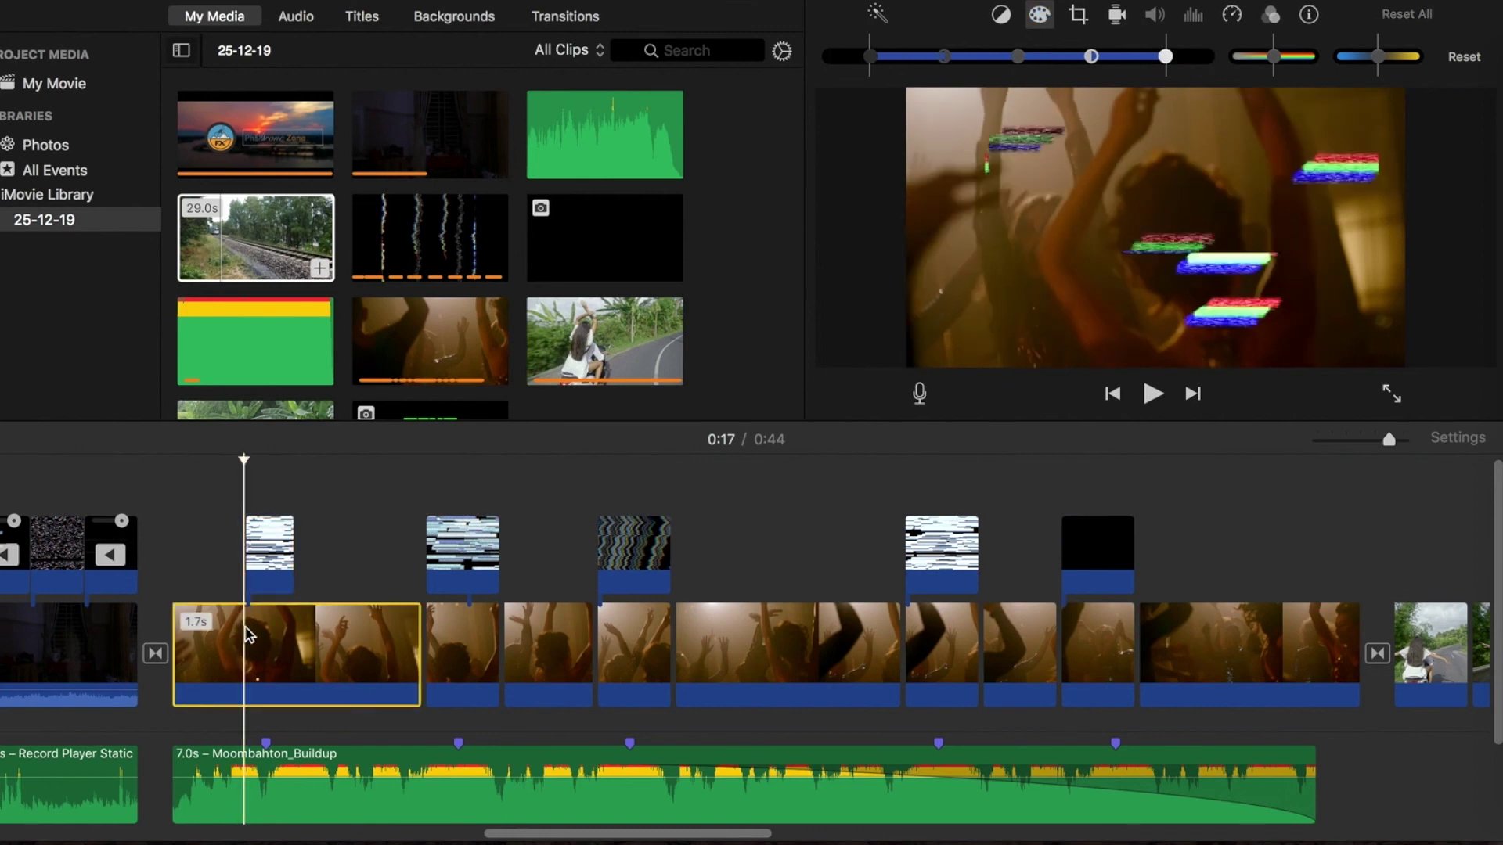
key(super+b)
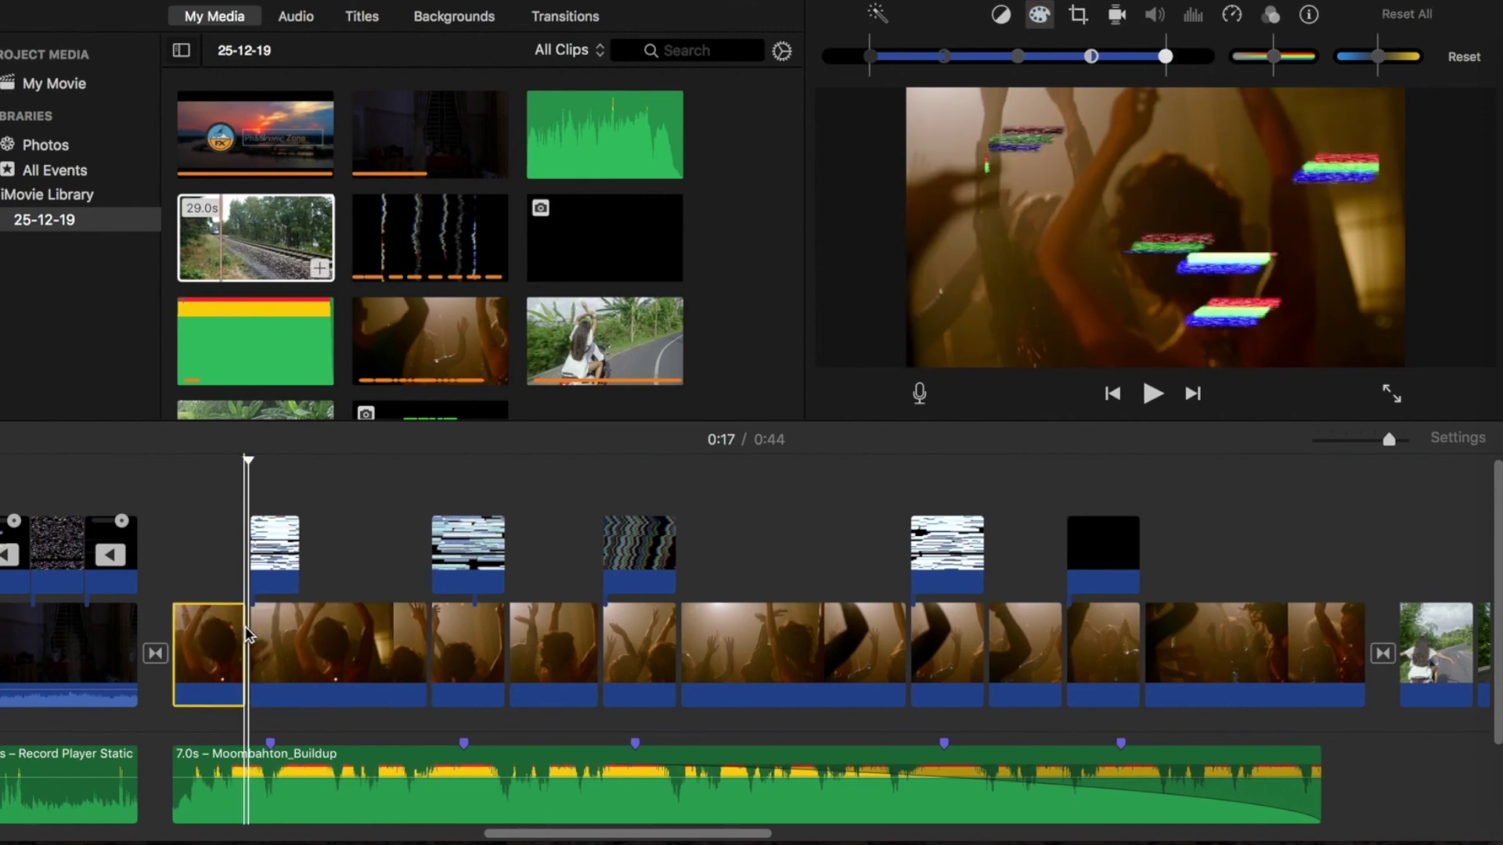
click(297, 497)
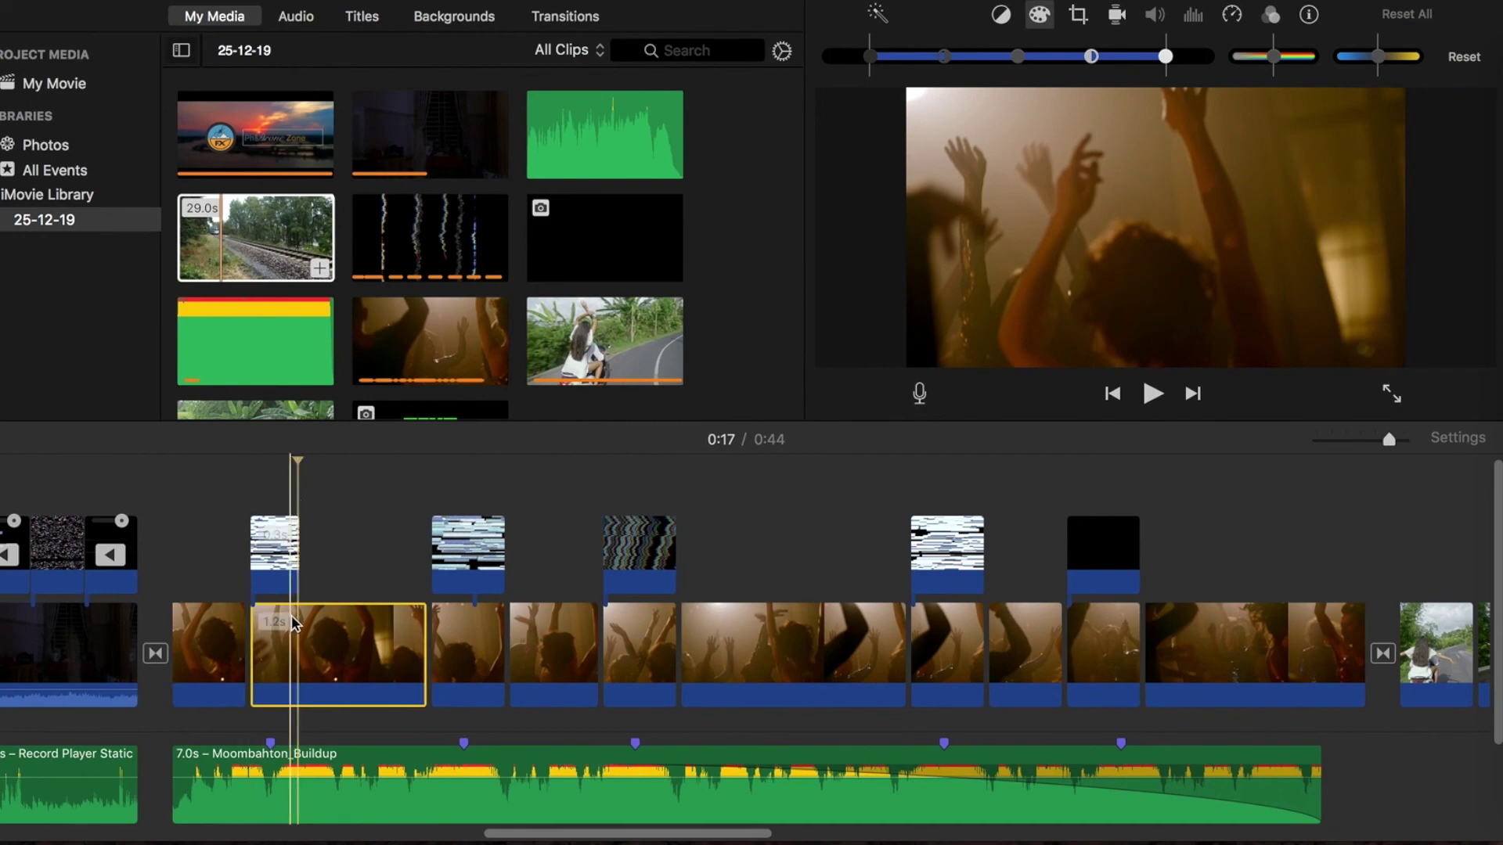
key(super+b)
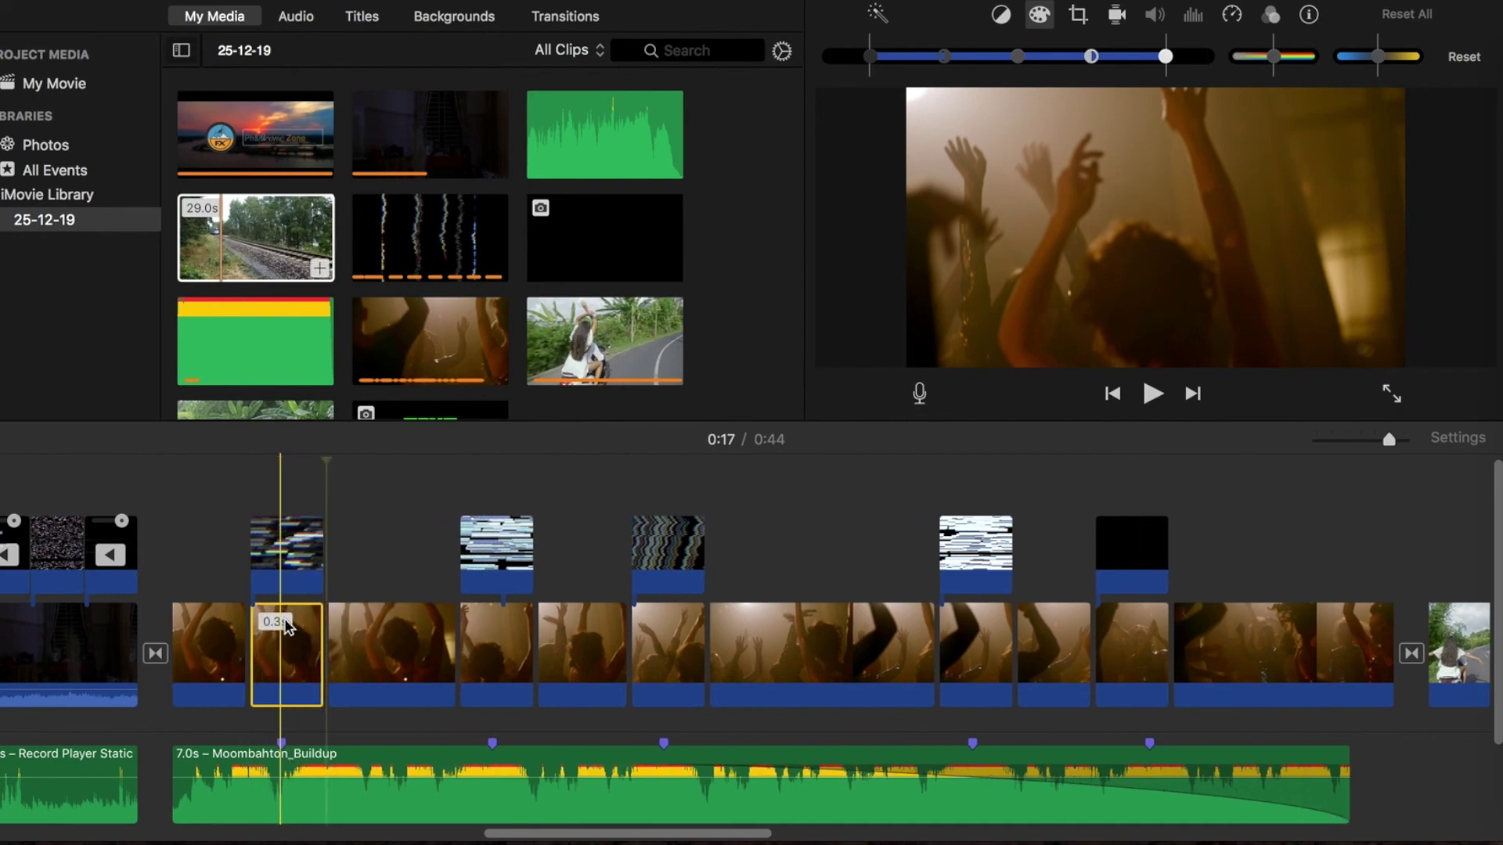
click(285, 640)
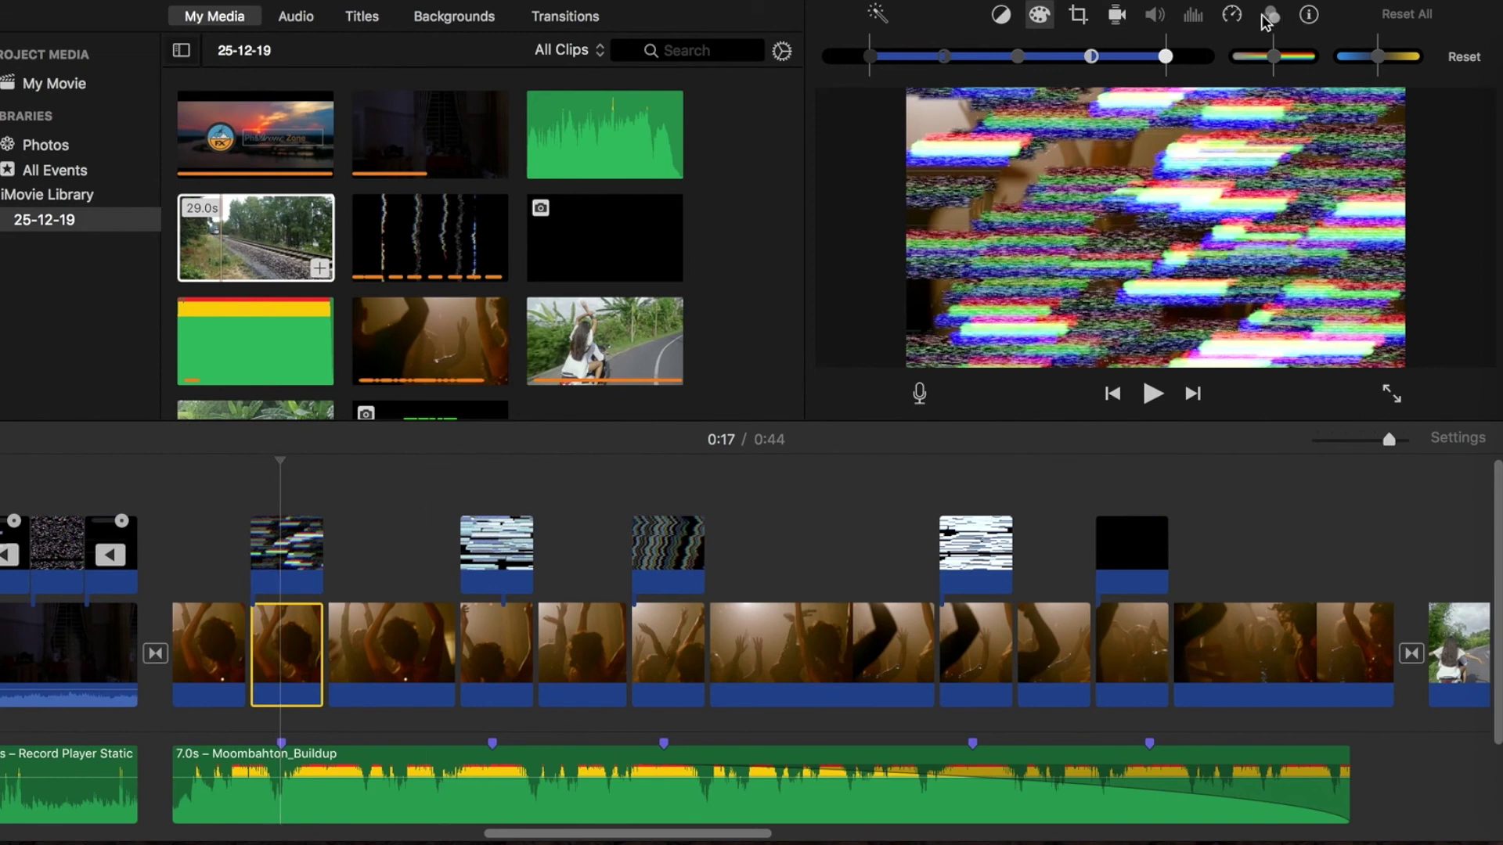
Apply the X-Ray clip filter to the 0.3-second dance piece beneath the glitch overlay.
click(1271, 16)
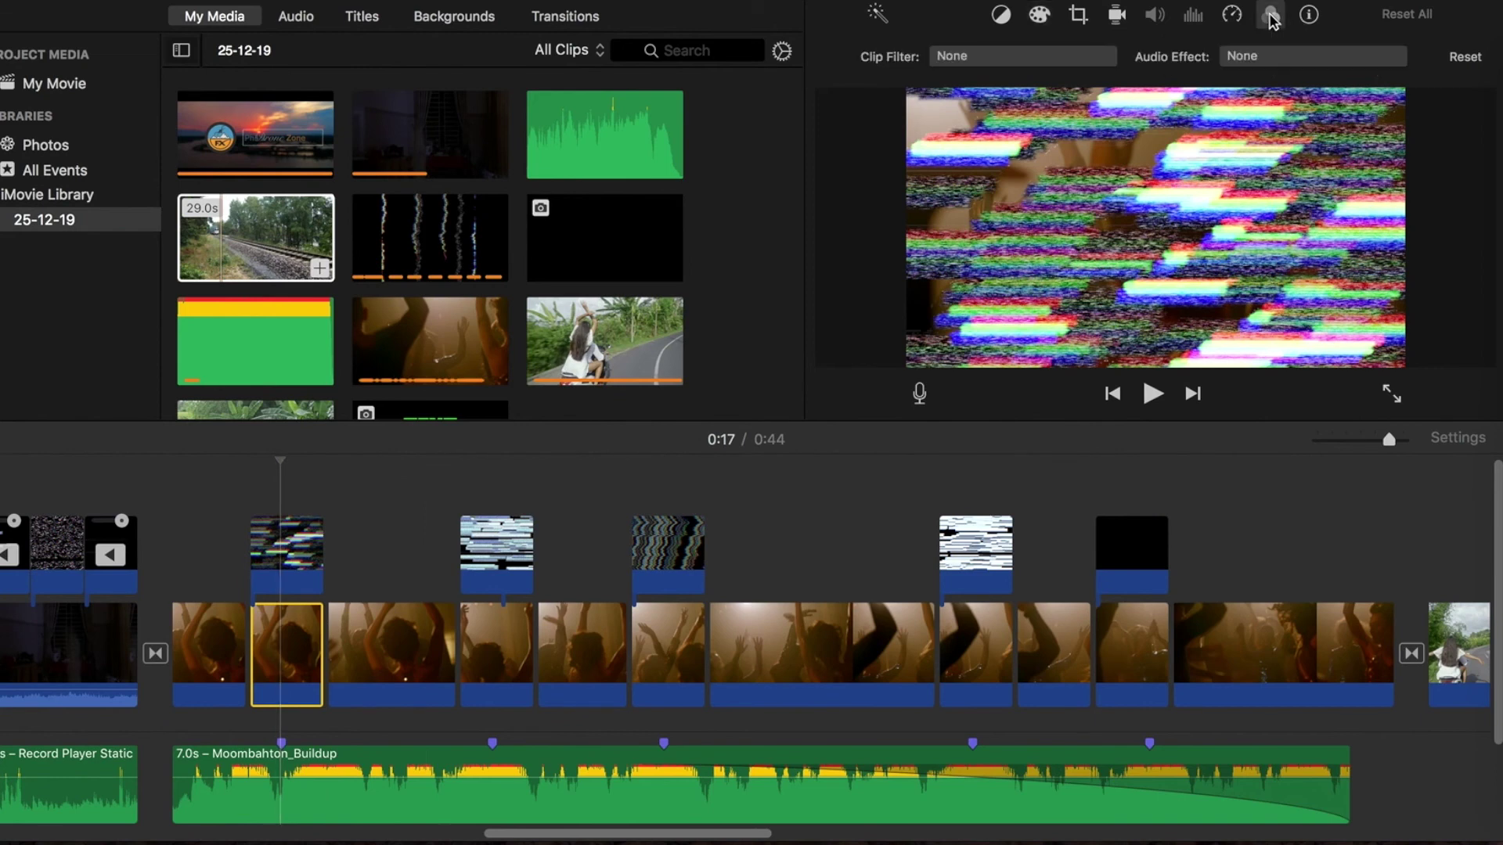
click(1038, 60)
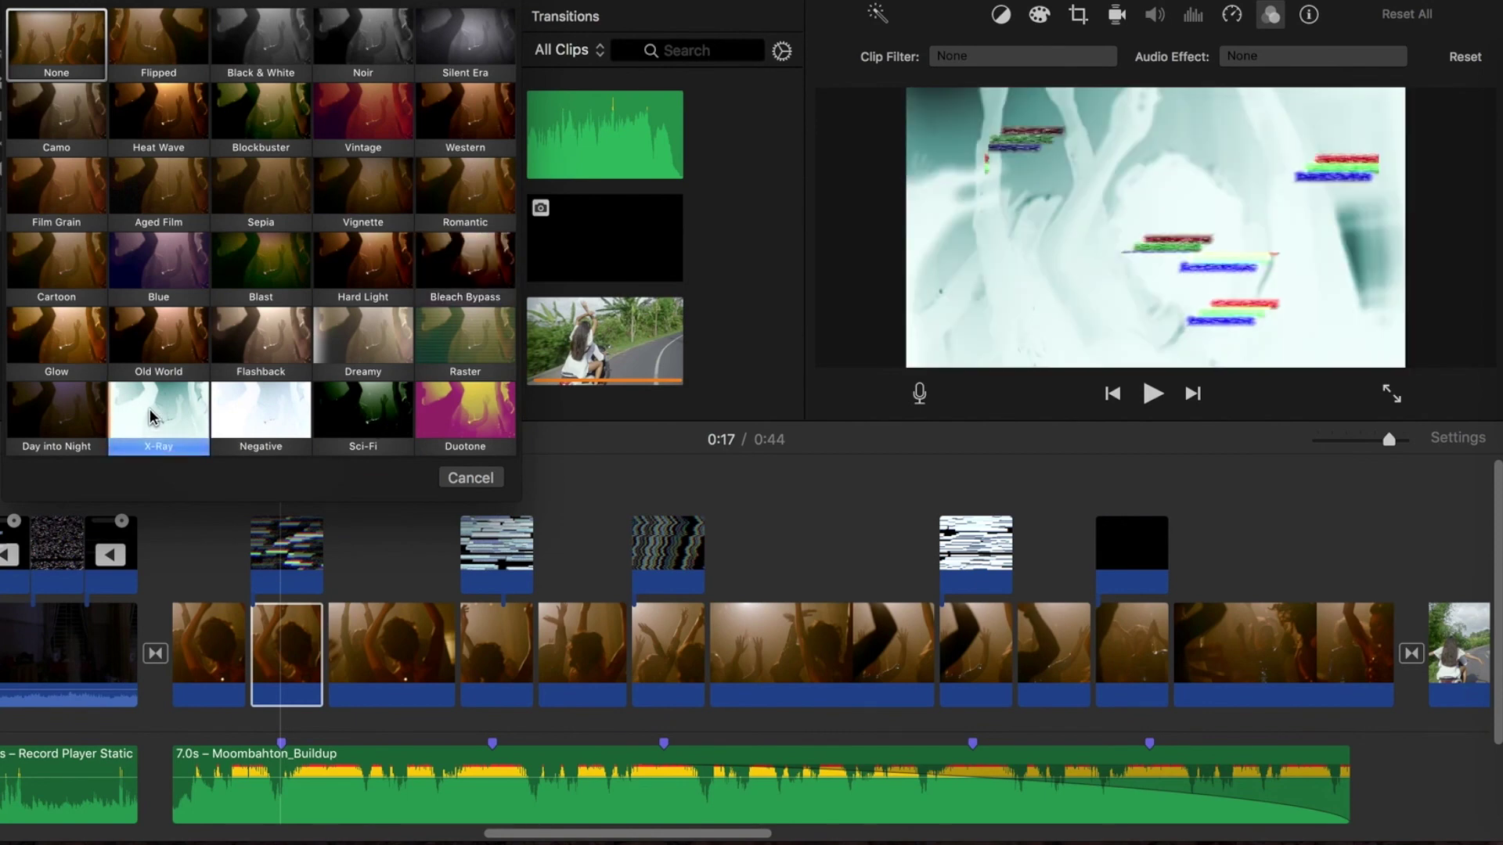
click(151, 417)
click(248, 481)
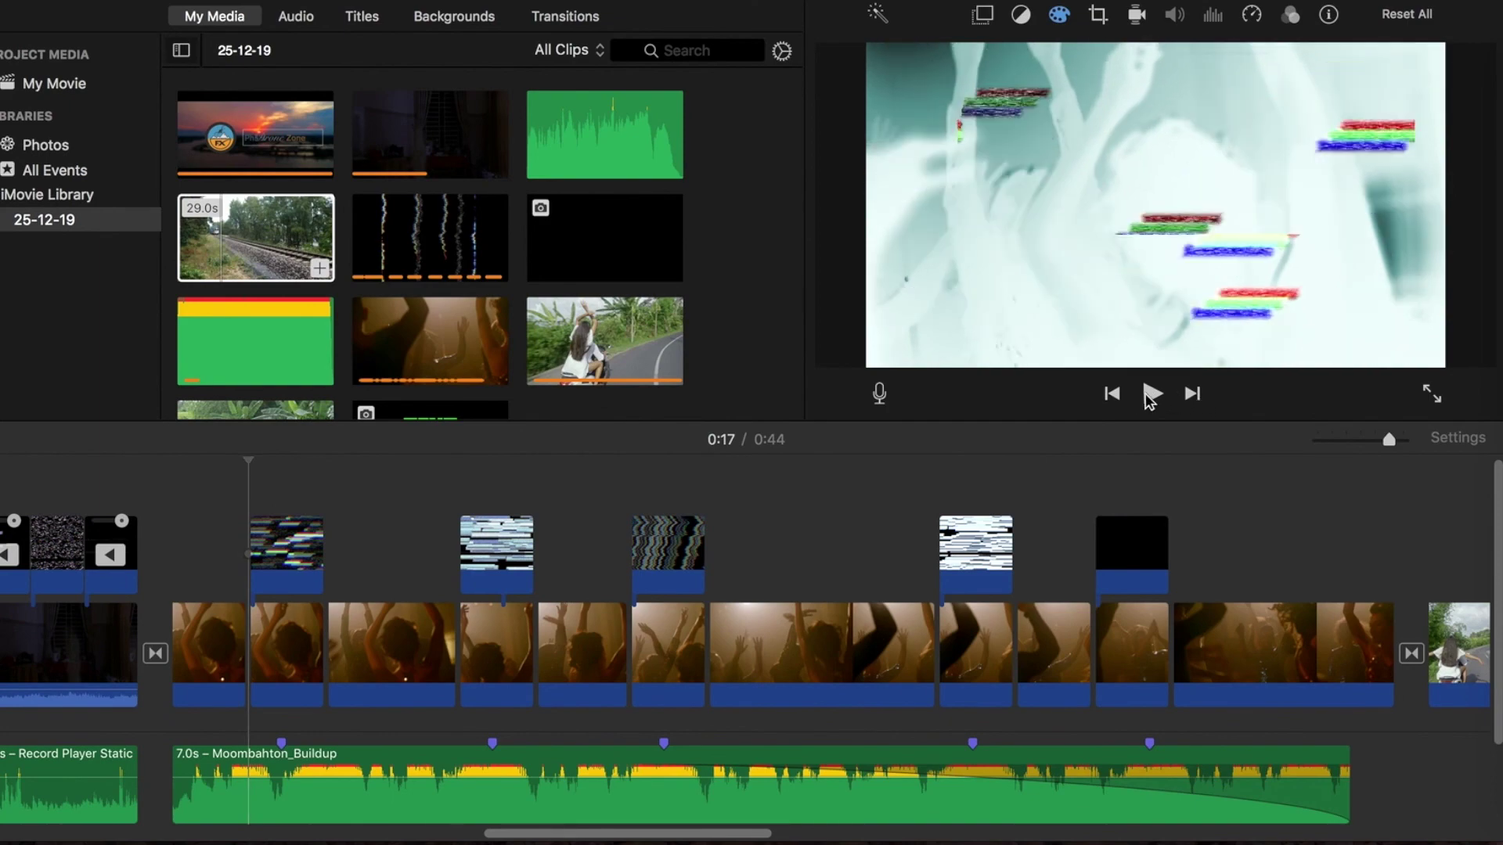
Insert the glitch clip at 0:27 between the woman-on-motorbike and couple-on-scooter clips, then preview the cut.
click(1153, 394)
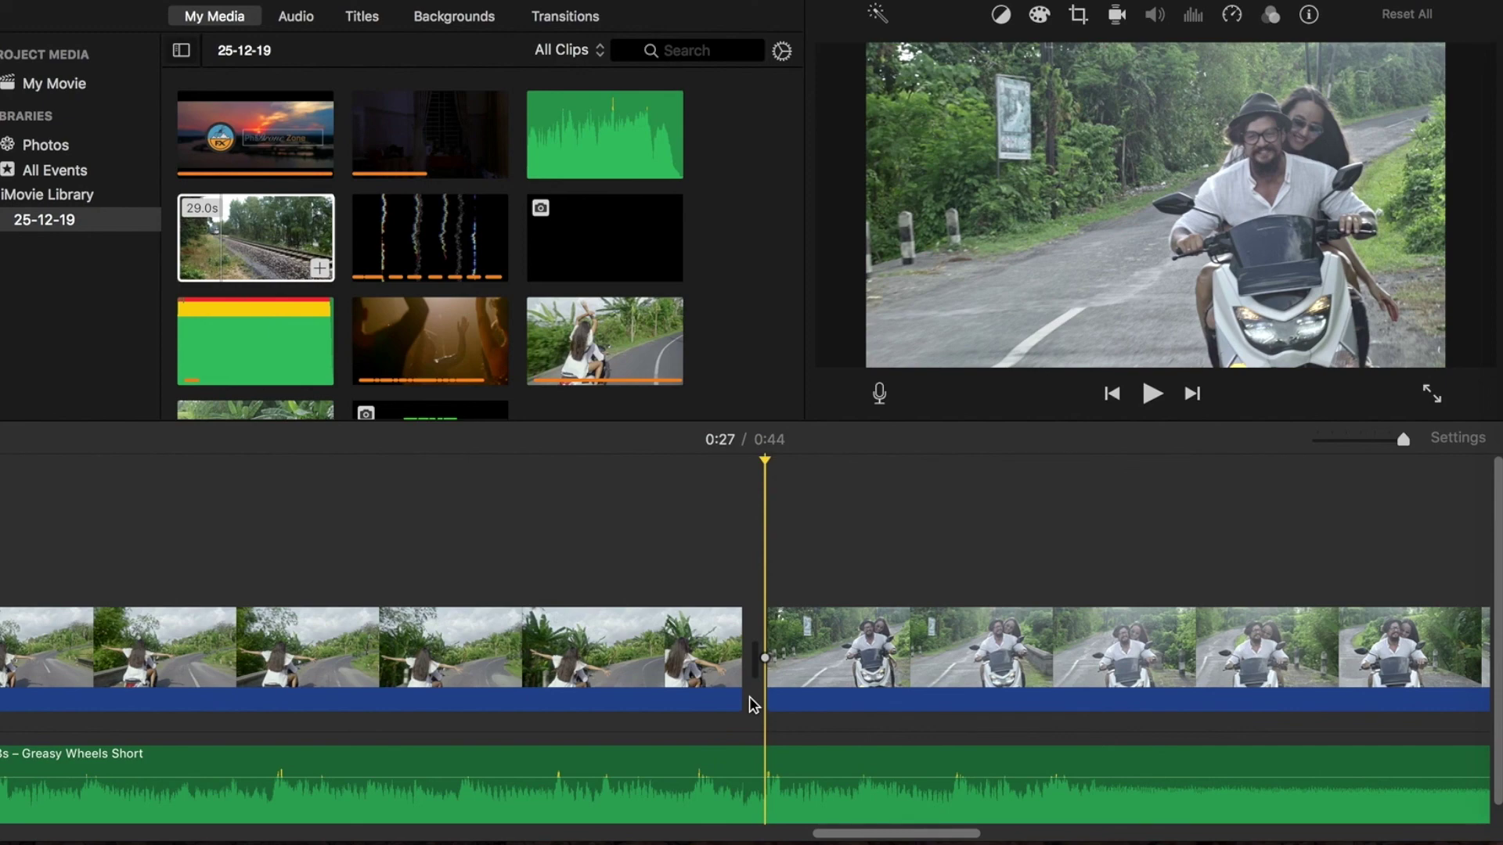
key(super+v)
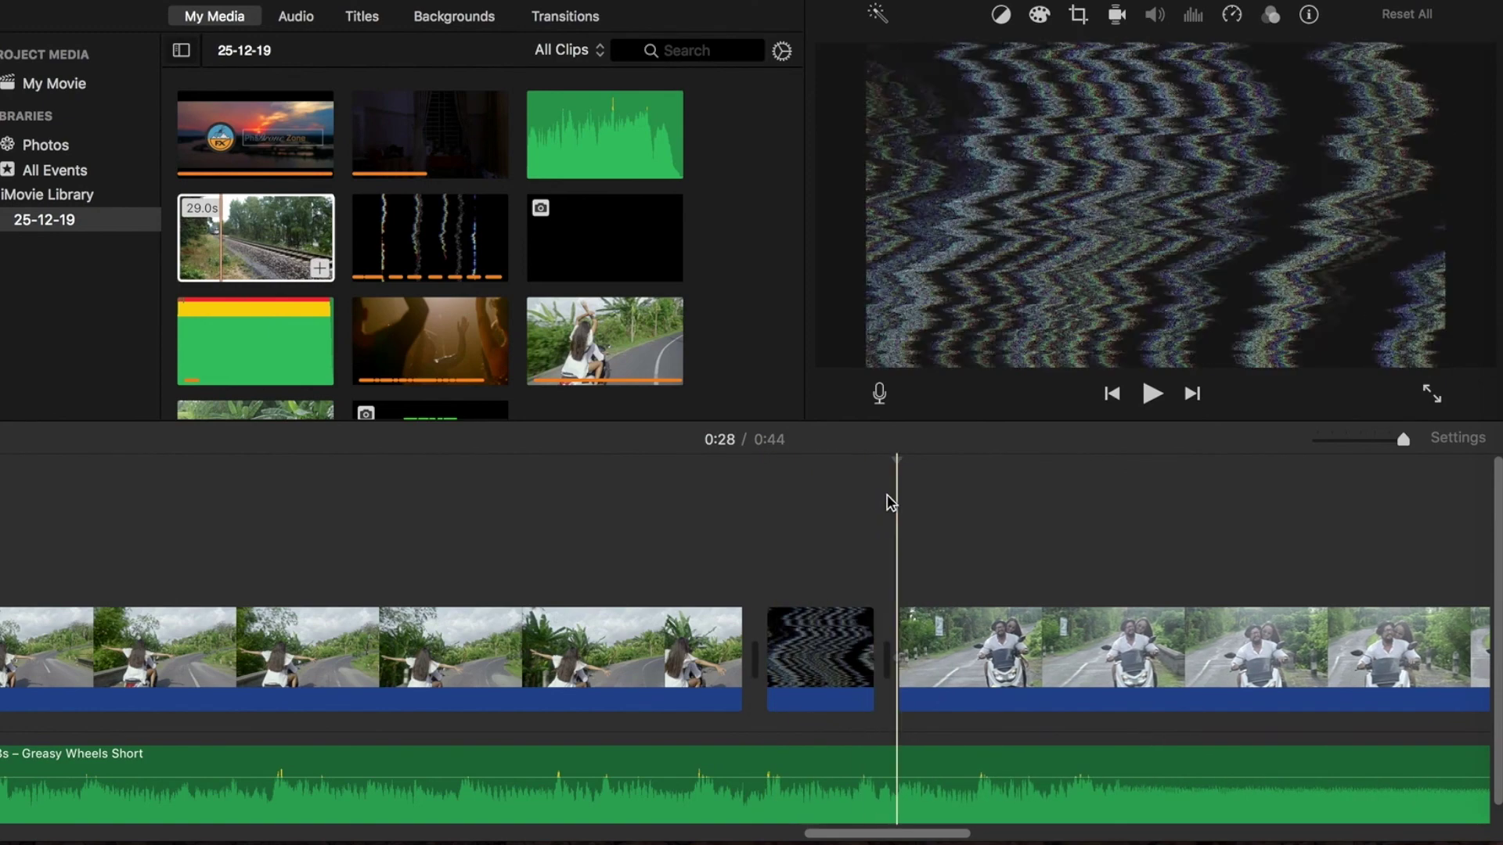
click(703, 505)
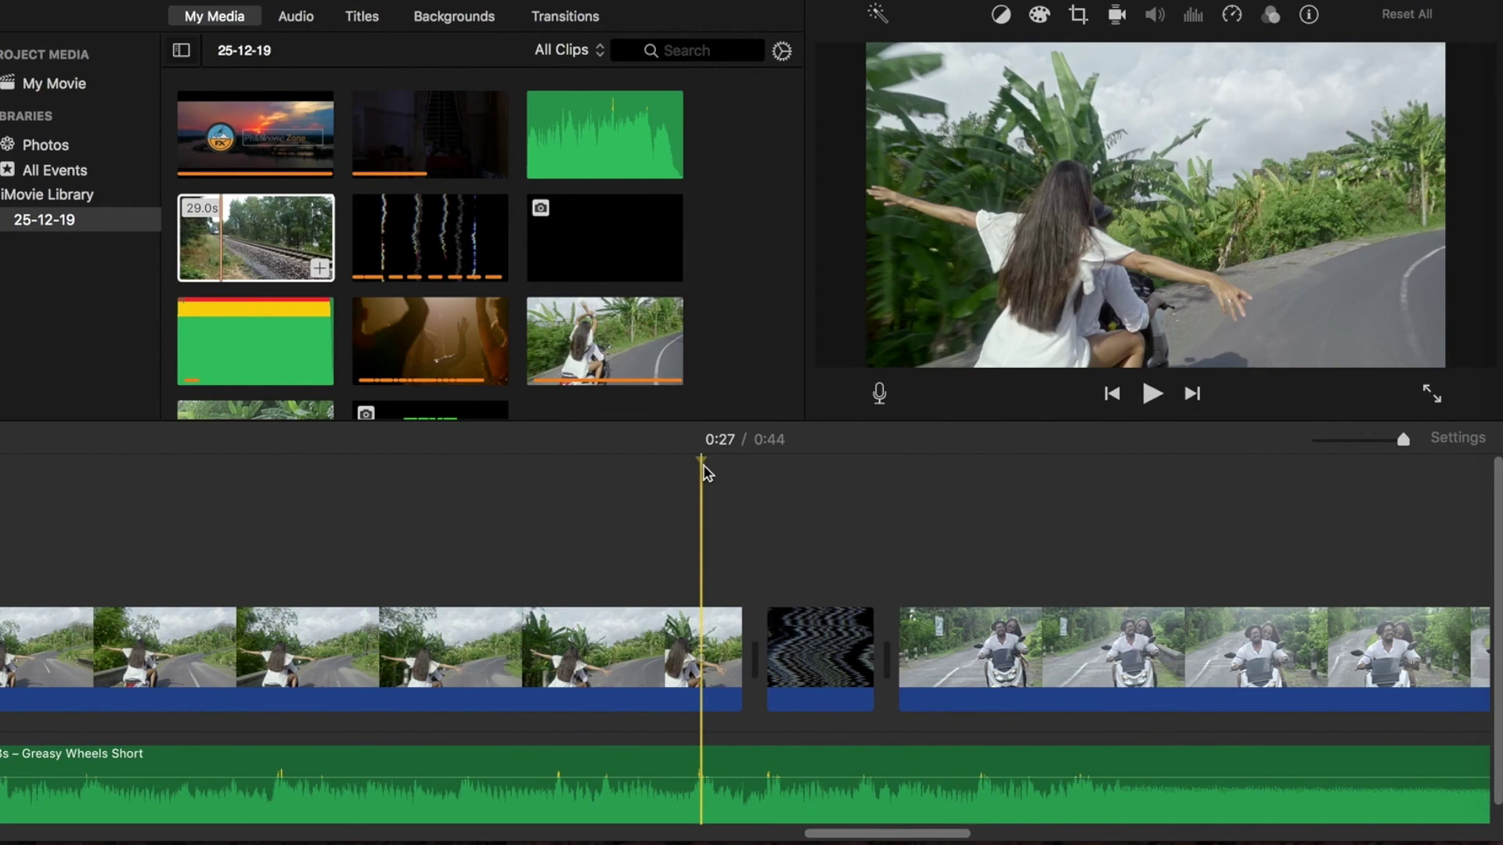
drag(704, 472, 973, 496)
click(548, 531)
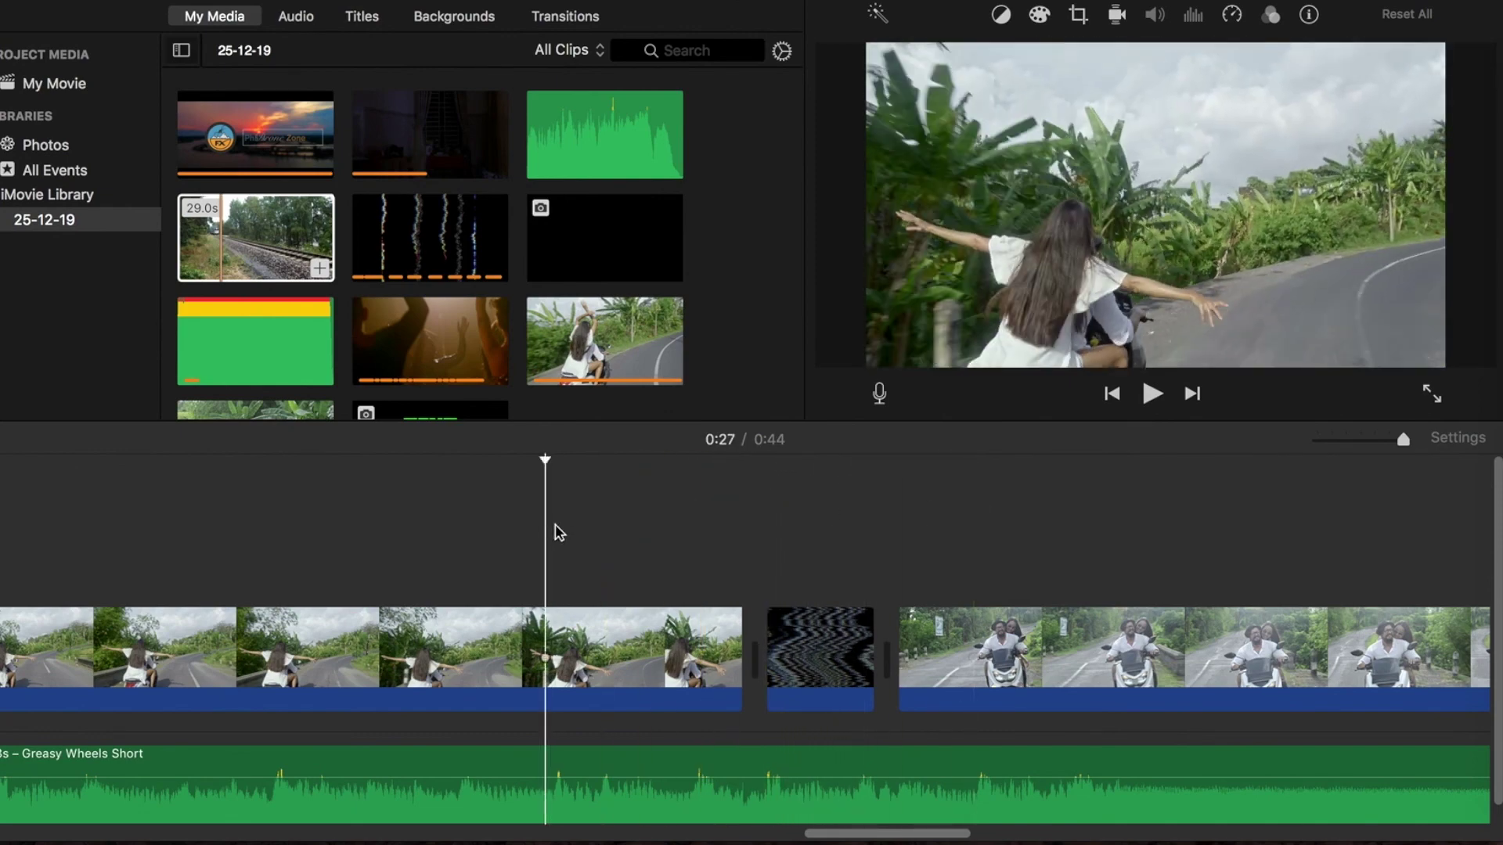
click(1153, 394)
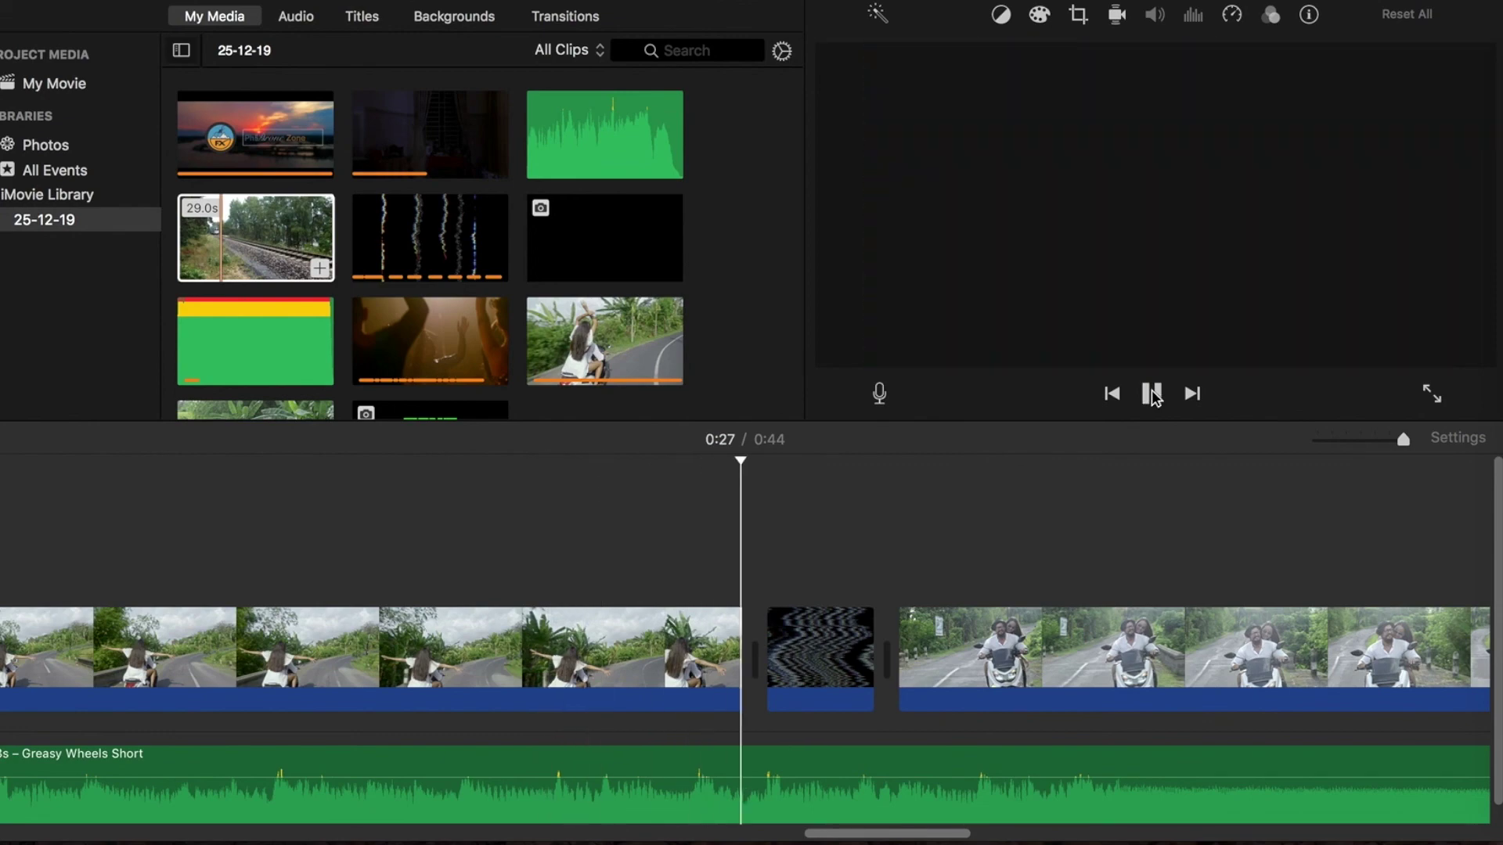
Brighten the glitch clip's highlights using Color Correction.
click(1152, 393)
click(813, 632)
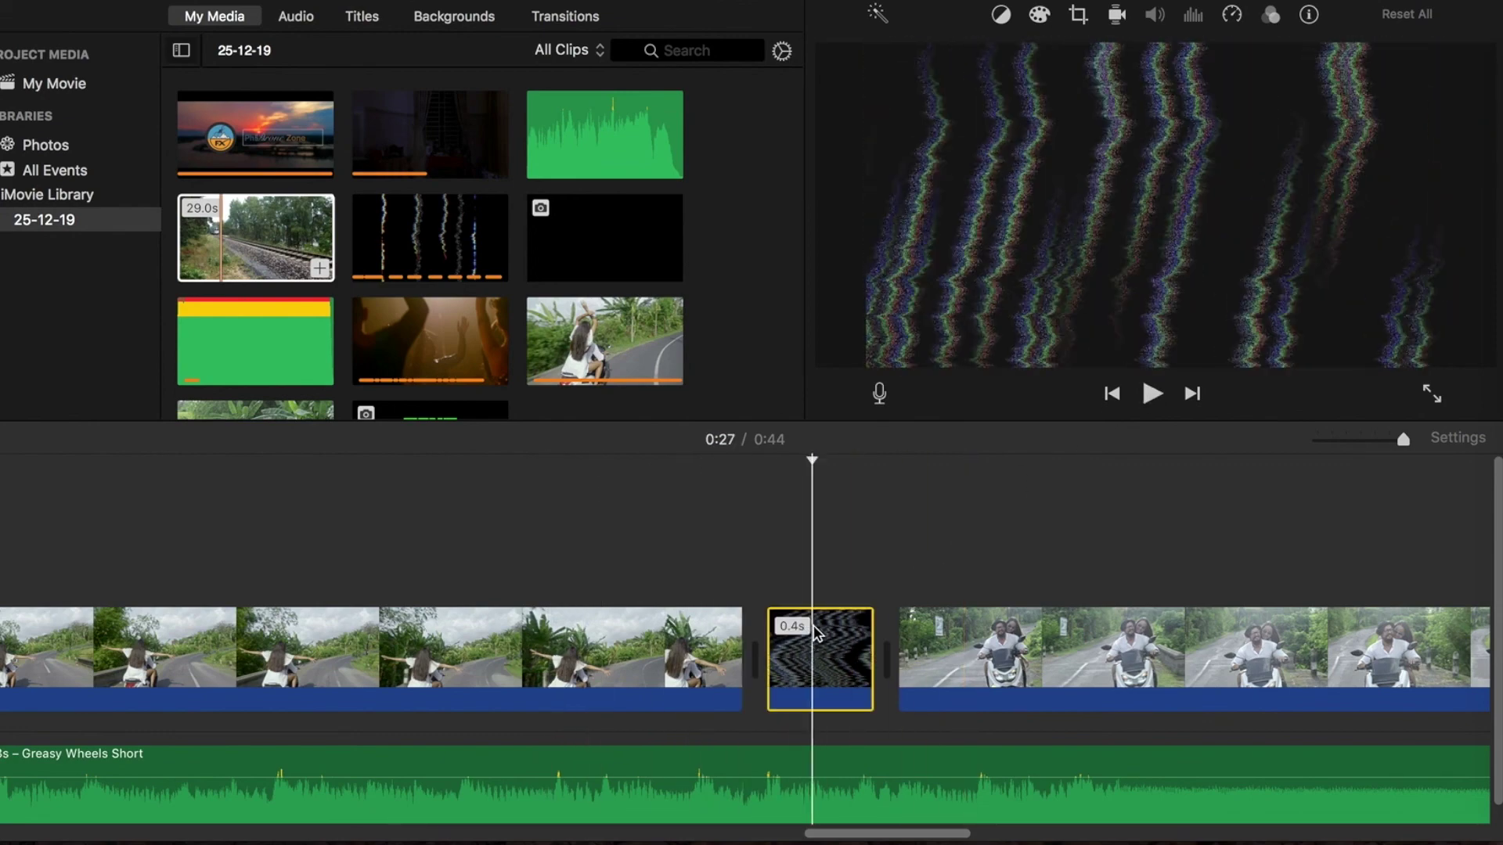
click(1041, 17)
drag(1167, 56, 1226, 63)
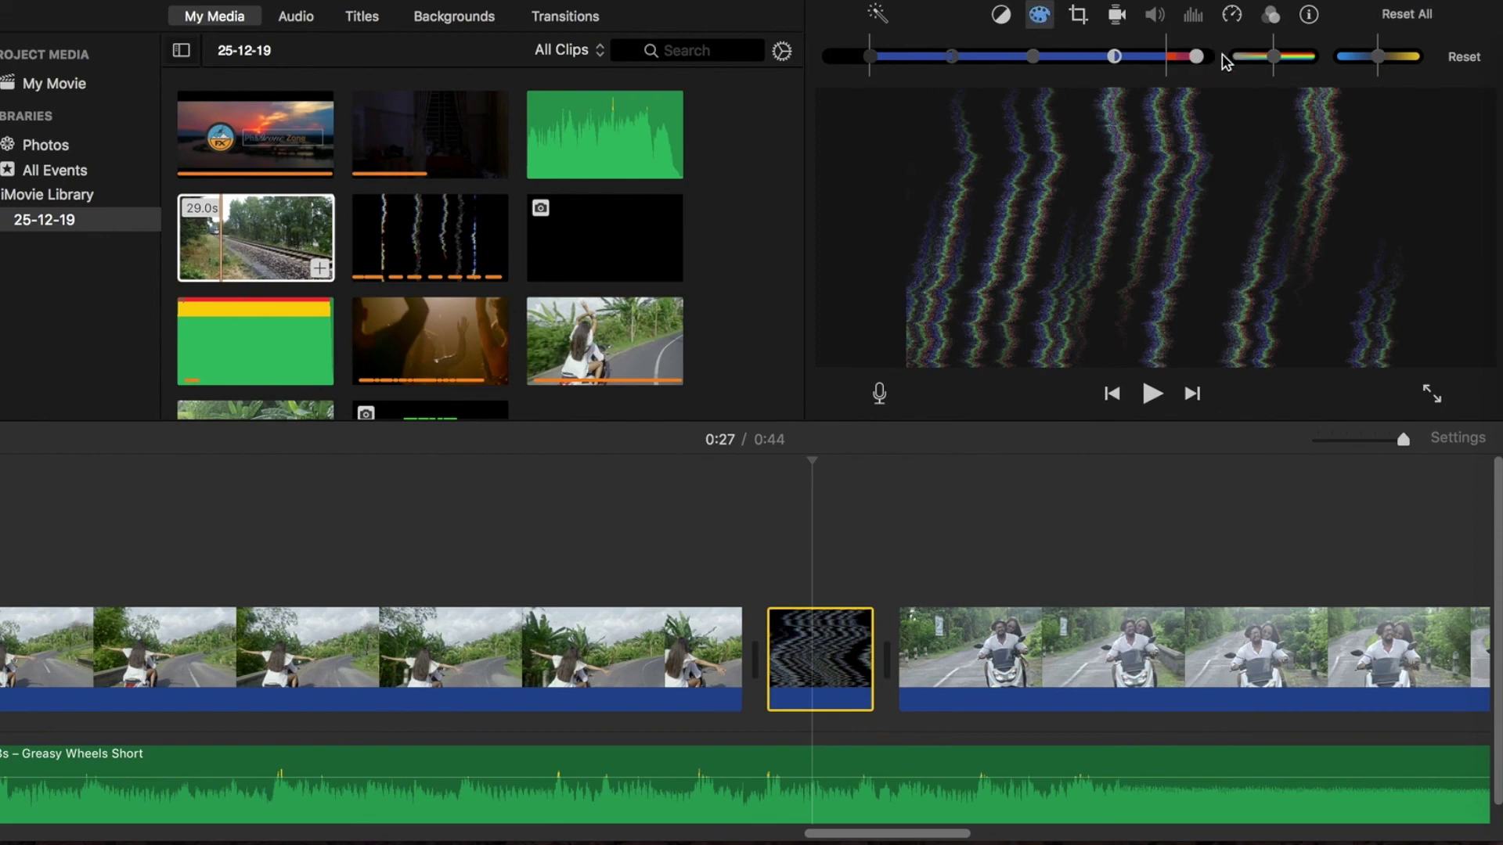
Play the cut from the woman's clip through the glitch into the scooter clip twice to check it.
click(700, 501)
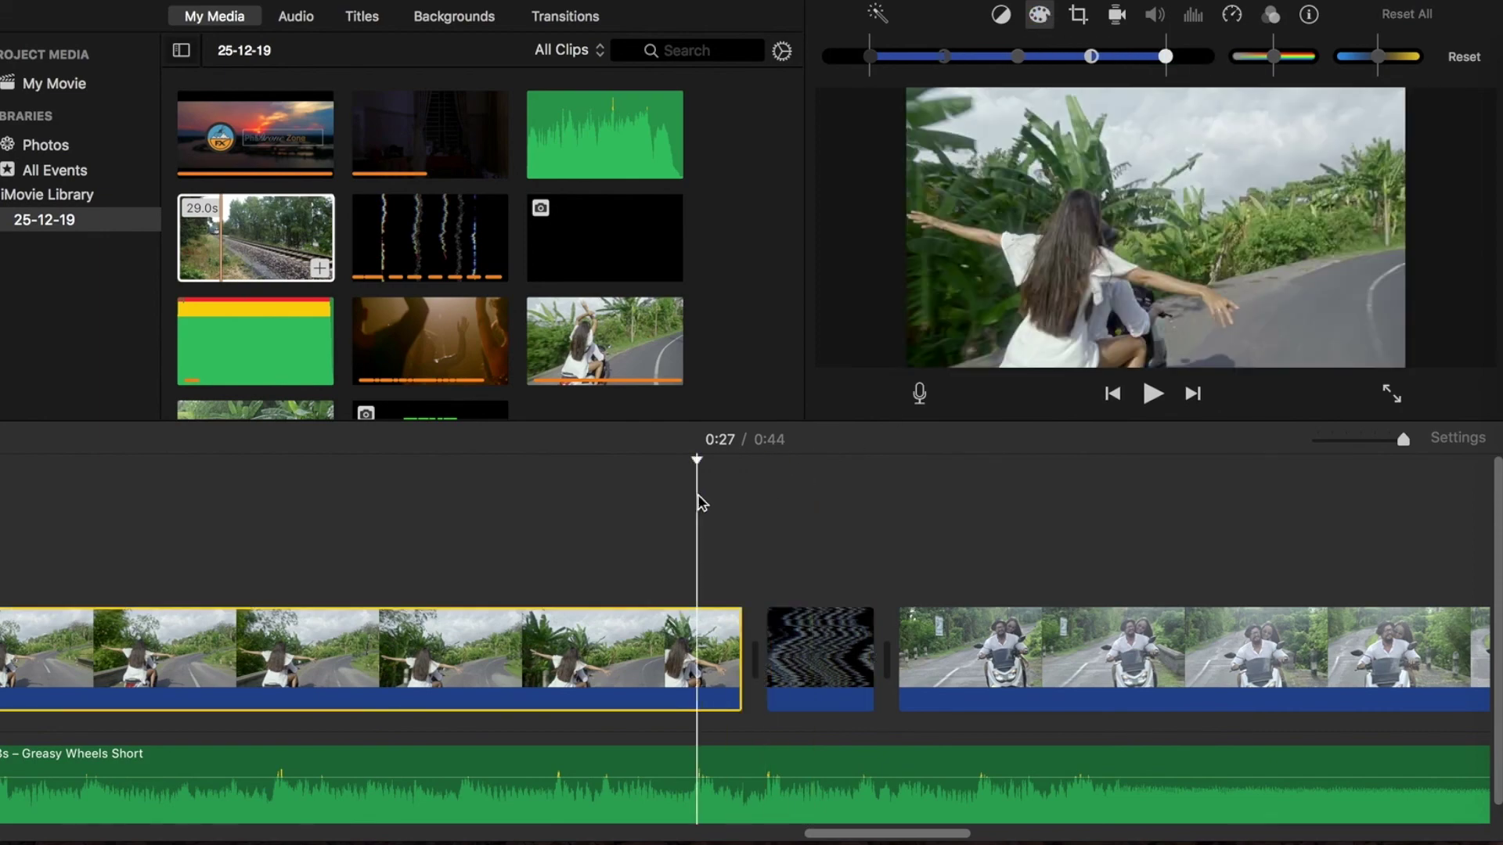
click(1153, 393)
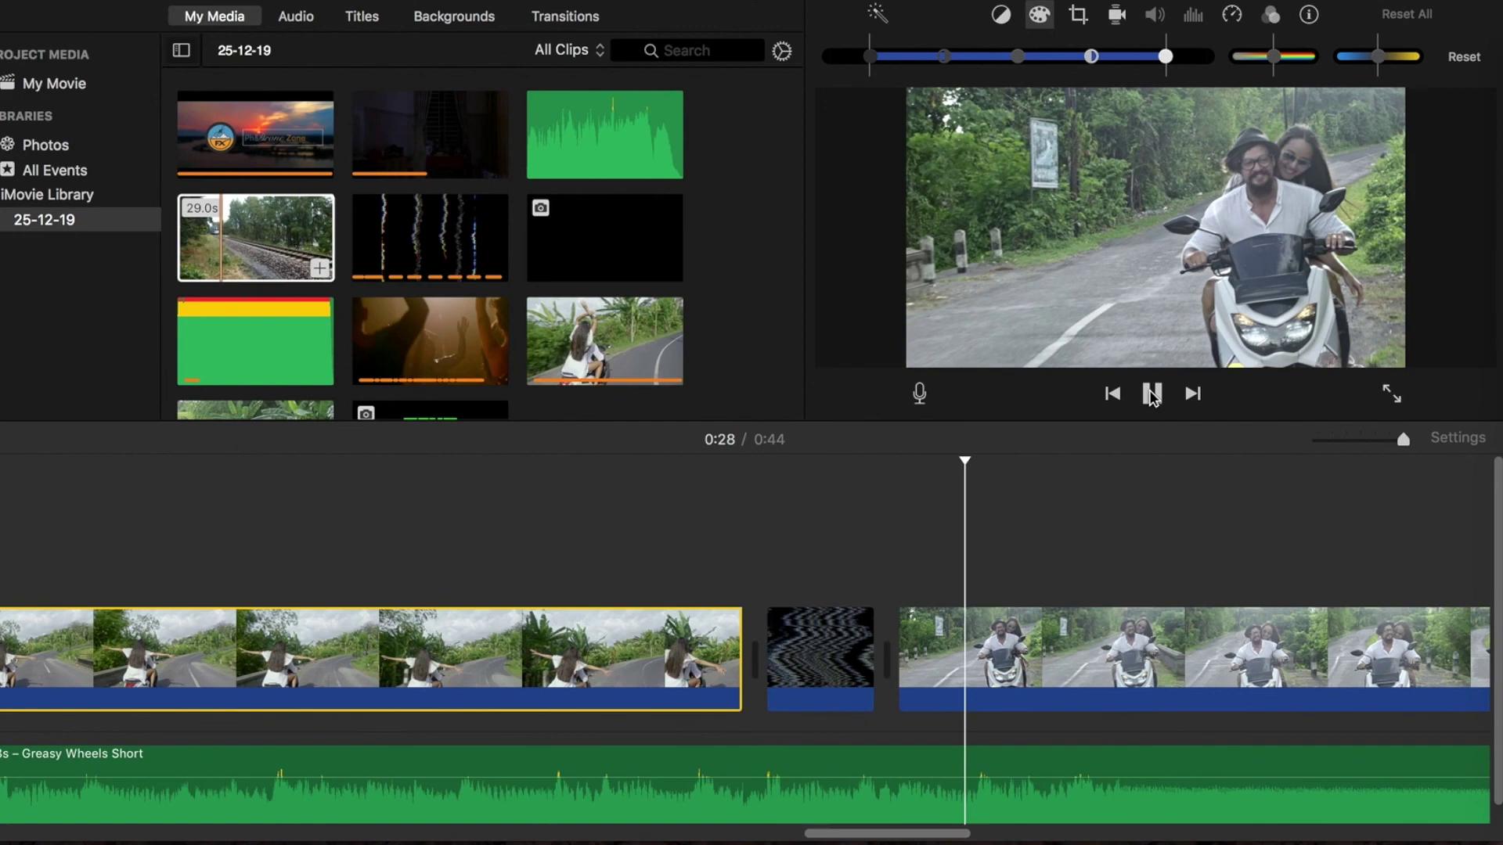
click(1152, 394)
click(584, 505)
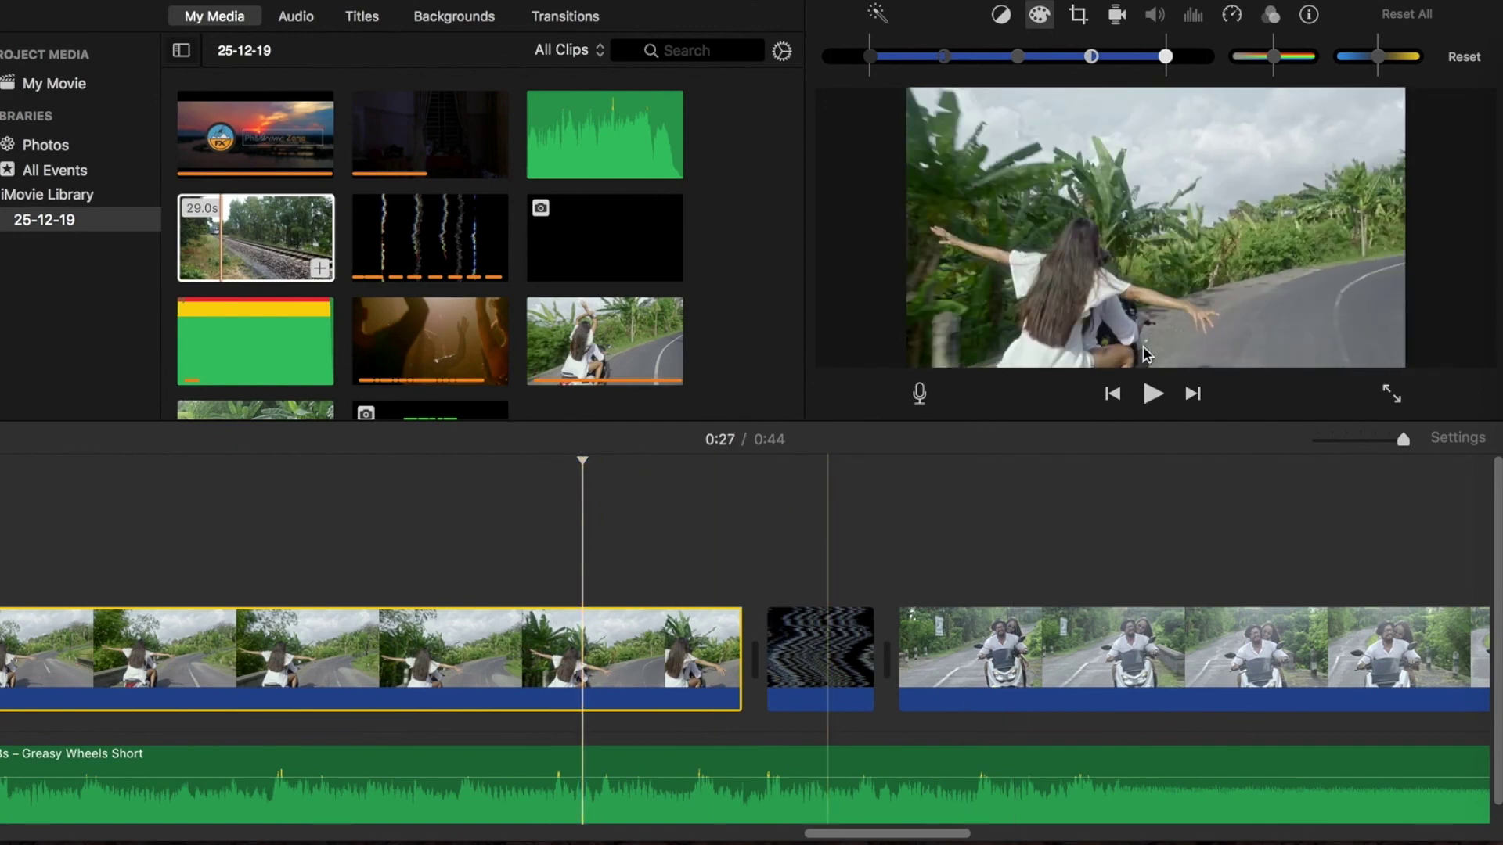
click(1152, 394)
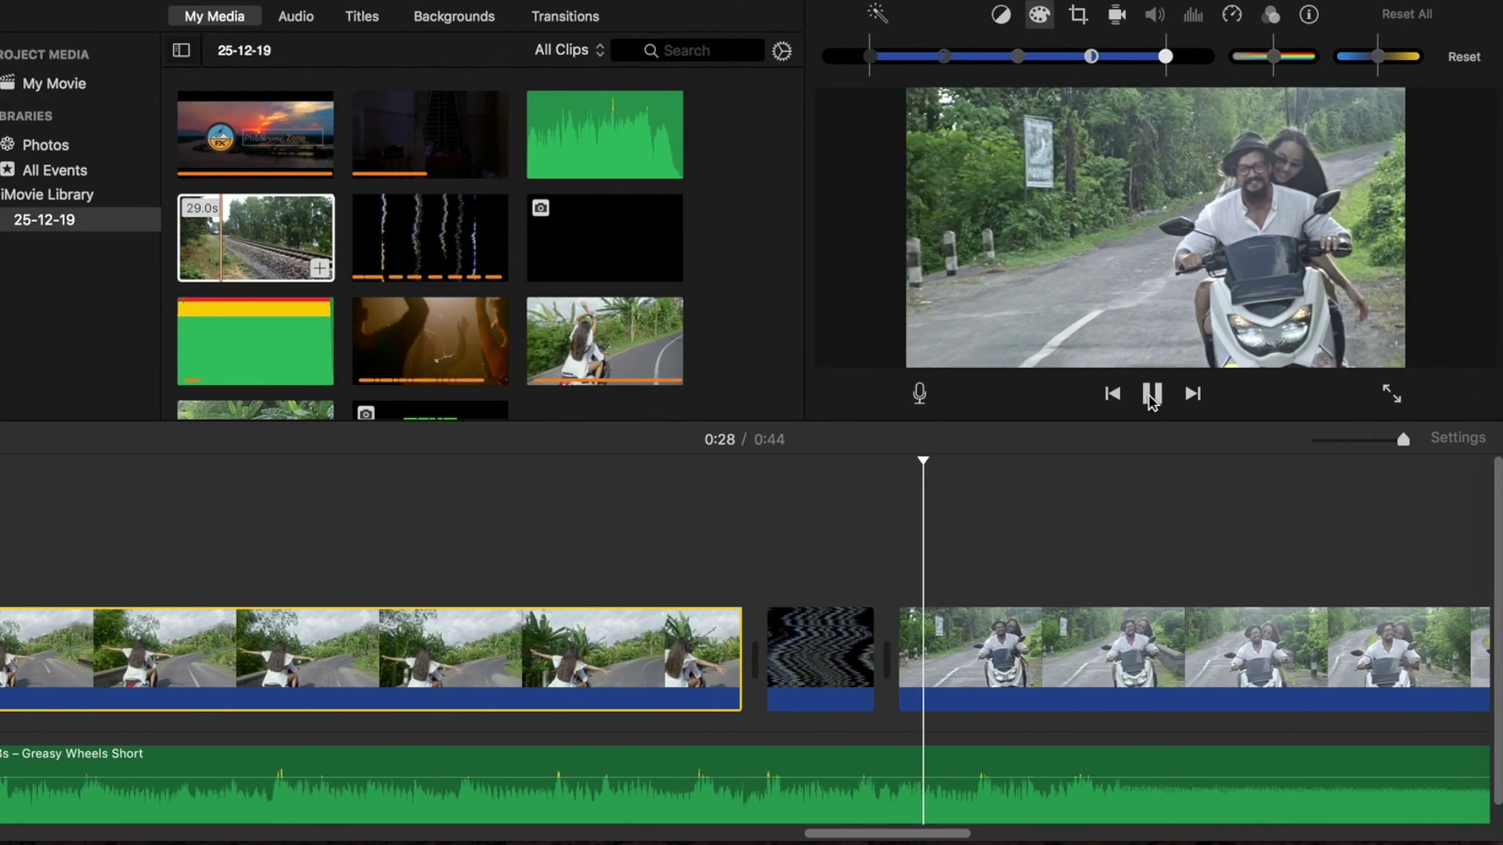
click(1152, 394)
click(530, 538)
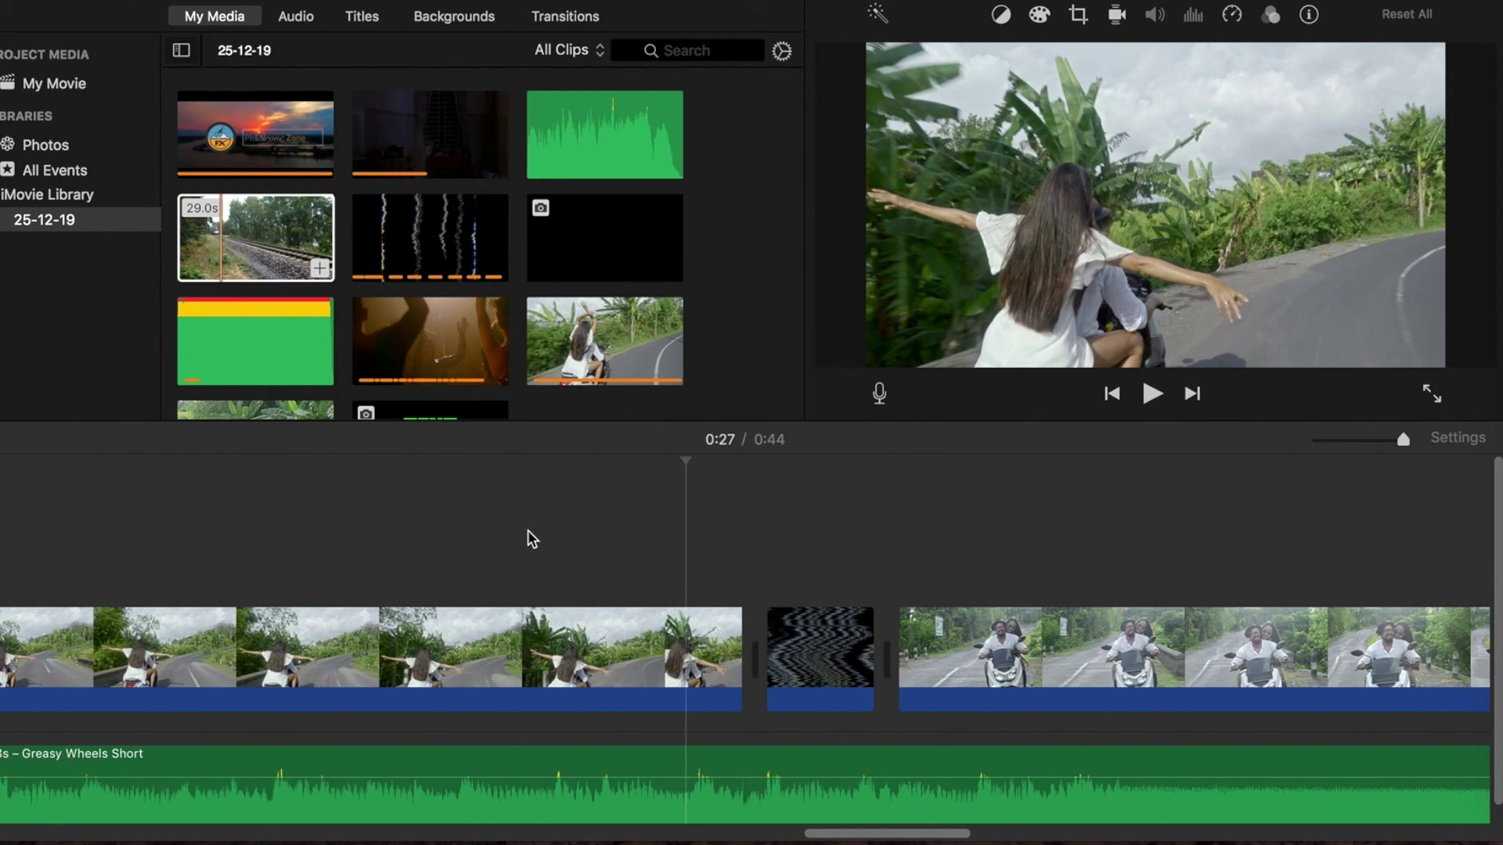